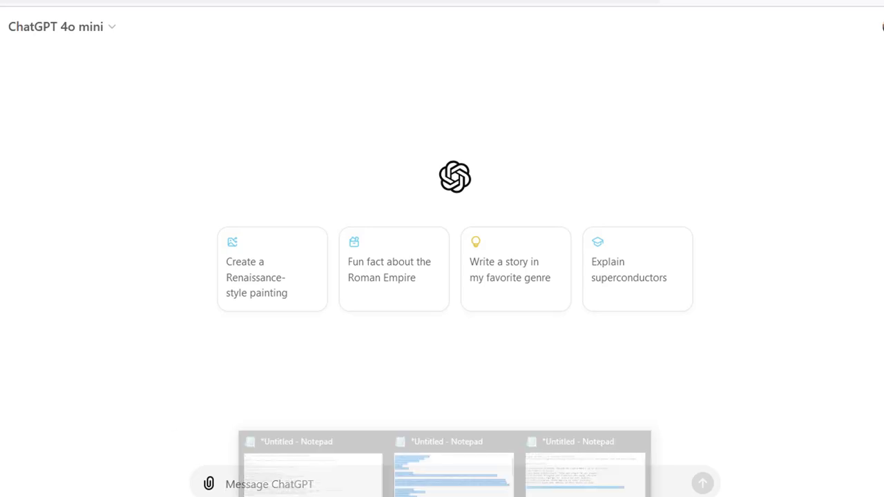
- Bring up the Notepad window holding the 2000-word SEO article prompt with {!keyword}, {!city} and {!area}
click(277, 451)
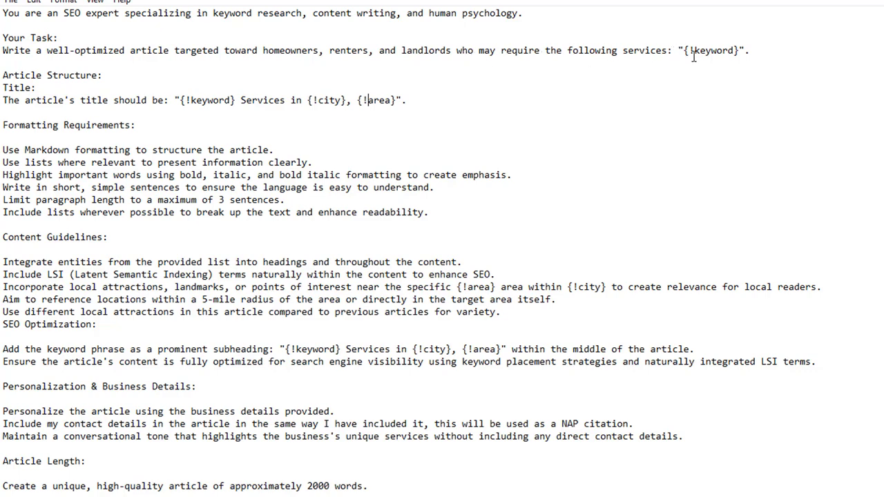
drag(684, 51, 741, 51)
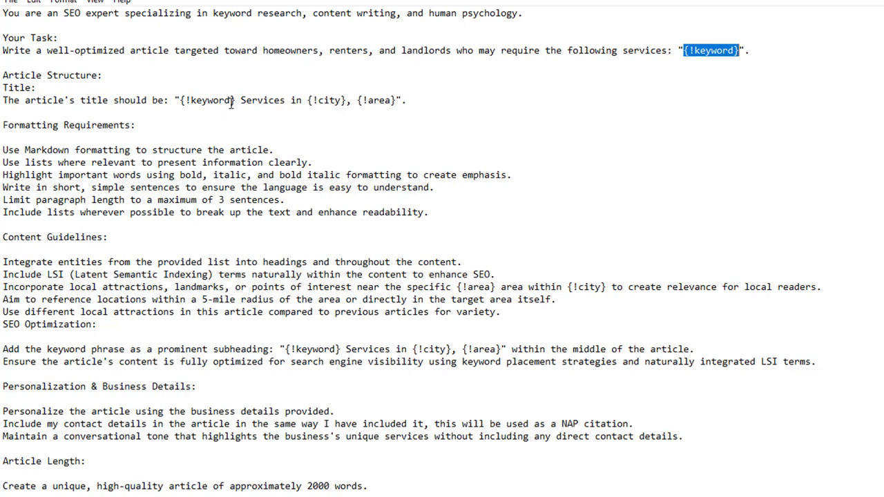
double_click(319, 101)
click(379, 101)
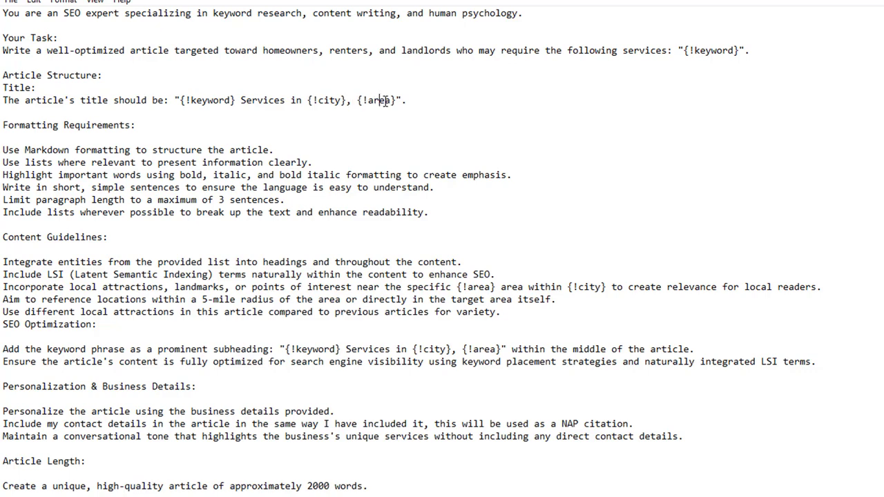
click(348, 101)
click(295, 151)
click(318, 162)
click(512, 175)
click(285, 202)
drag(436, 212, 38, 177)
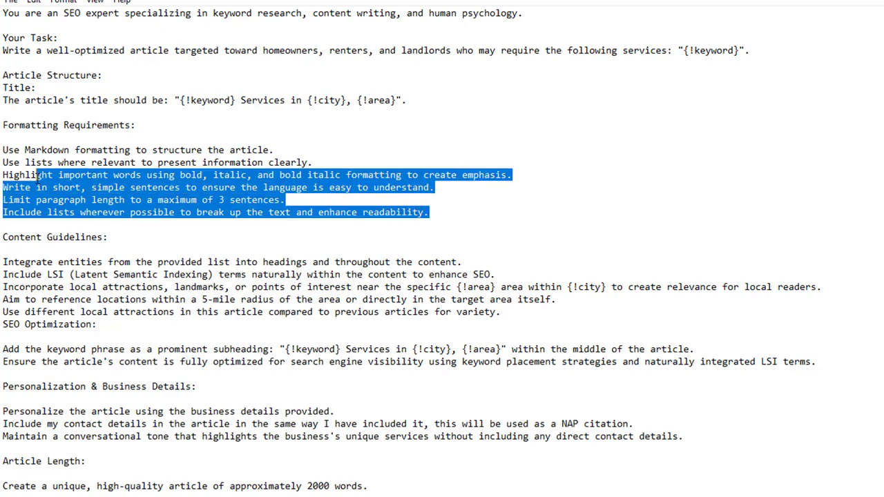
- Review the Content Guidelines lines on entities, LSI terms, city attractions and the 5-mile target area
drag(122, 236, 2, 235)
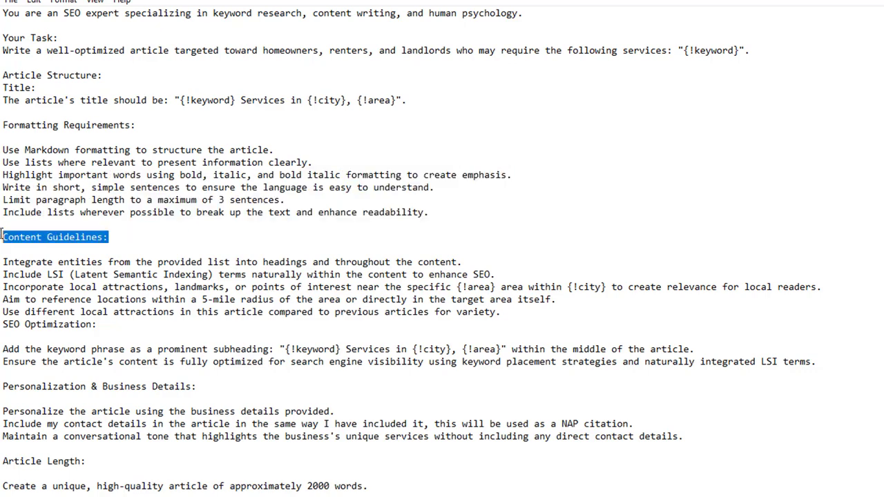
scroll(64, 311, down, 2)
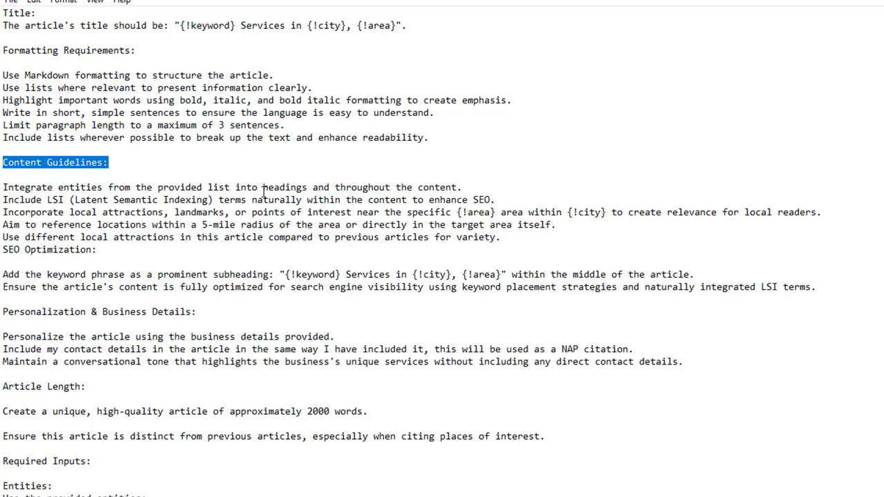
drag(476, 187, 358, 187)
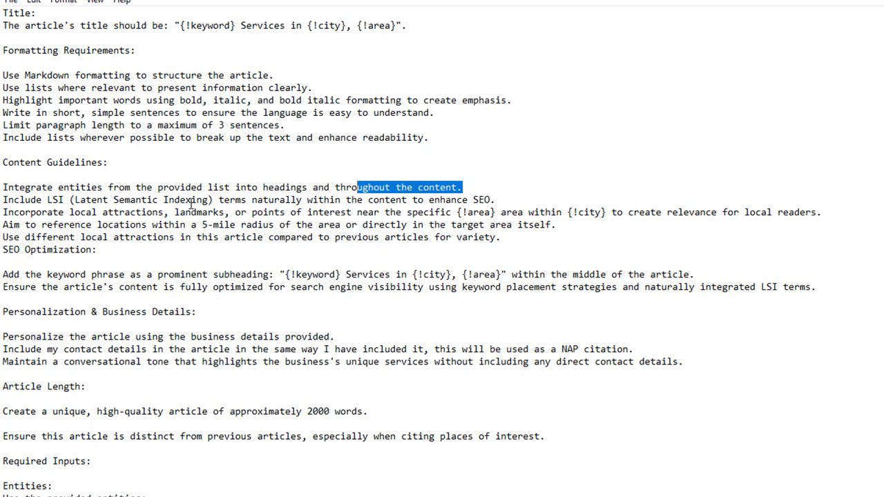
click(495, 199)
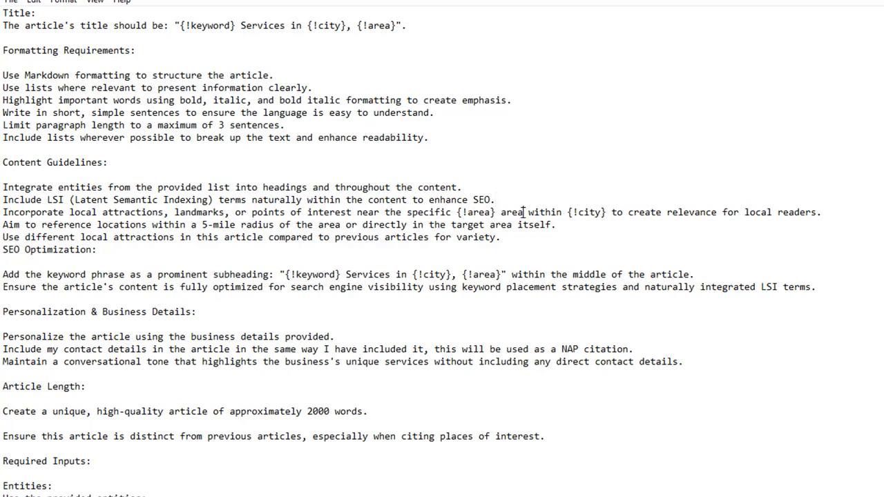
drag(579, 211, 598, 212)
click(202, 226)
drag(457, 225, 548, 224)
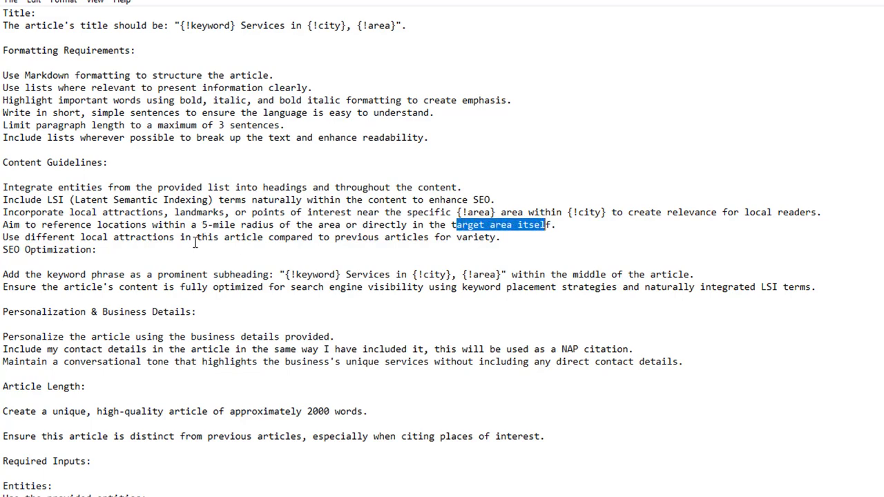
click(217, 238)
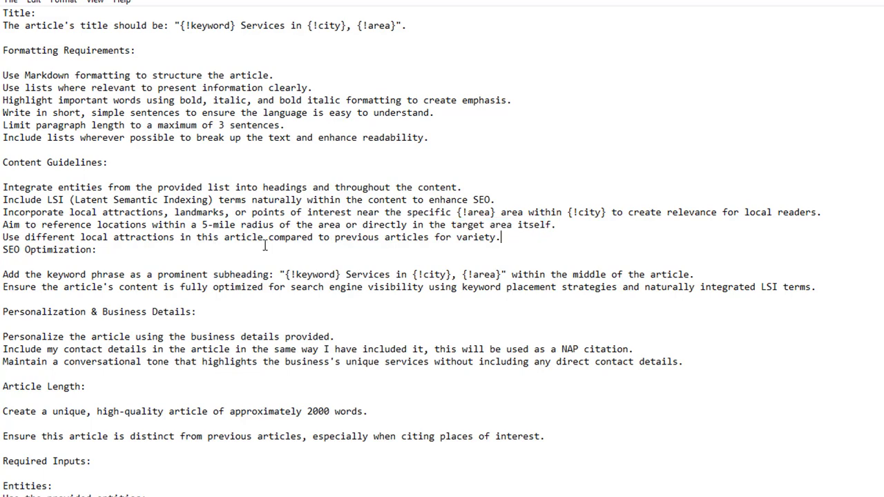
- Insert a blank line after the variety guideline, above the SEO Optimization heading
click(4, 249)
key(Return)
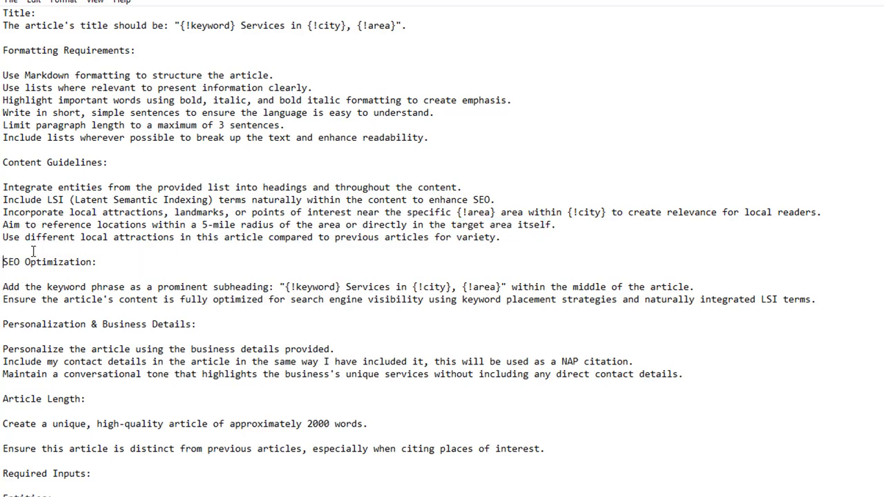
key(shift+Left)
double_click(304, 291)
click(389, 287)
drag(468, 287, 496, 286)
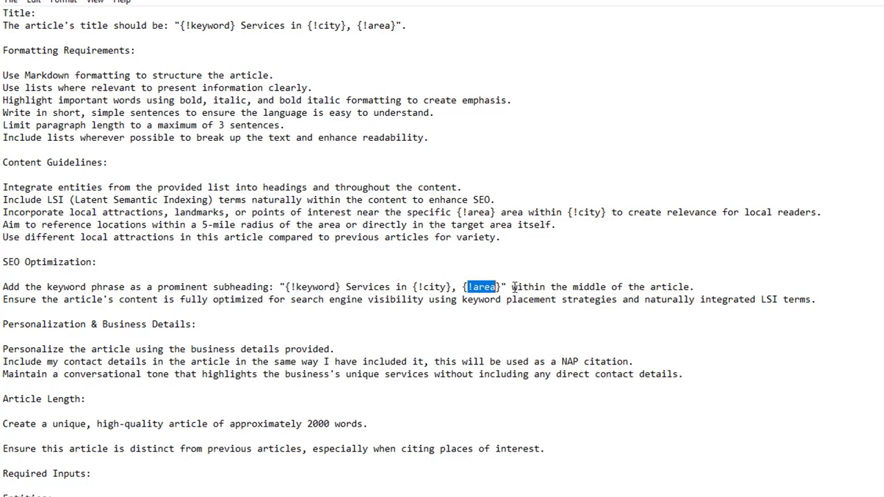
click(678, 287)
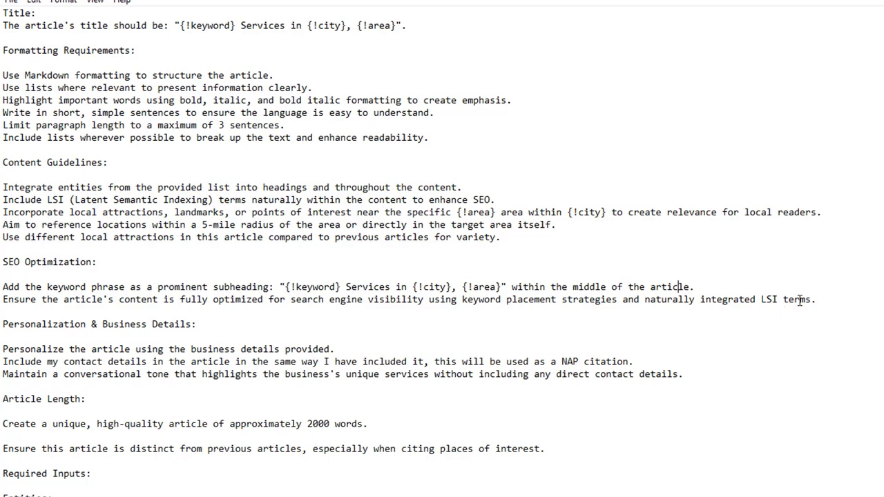
drag(2, 324, 232, 327)
scroll(232, 327, down, 2)
drag(2, 262, 378, 265)
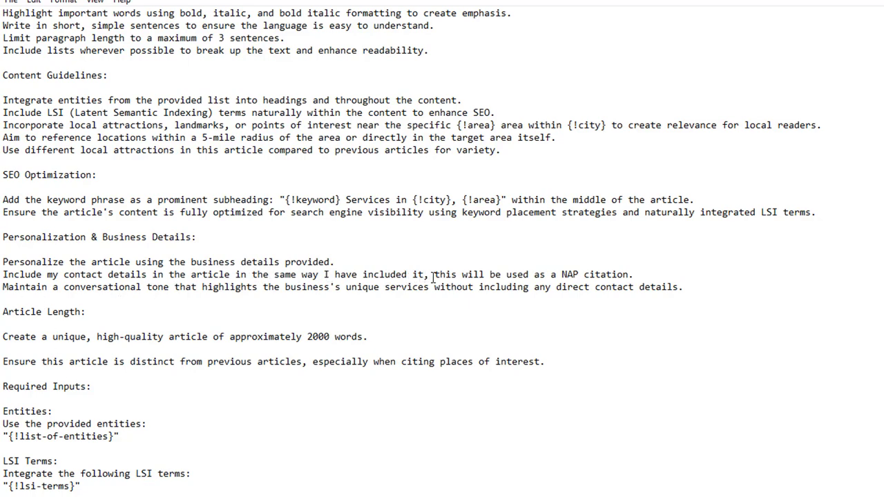
drag(634, 274, 435, 266)
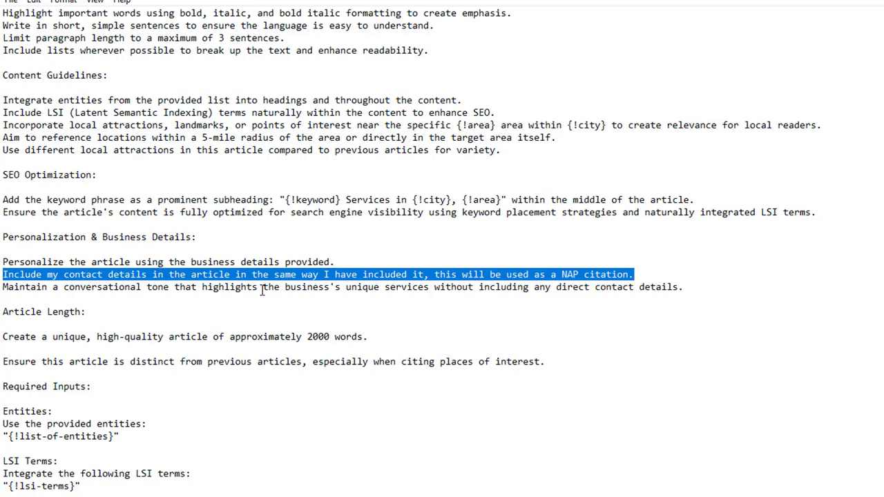
drag(324, 289, 331, 288)
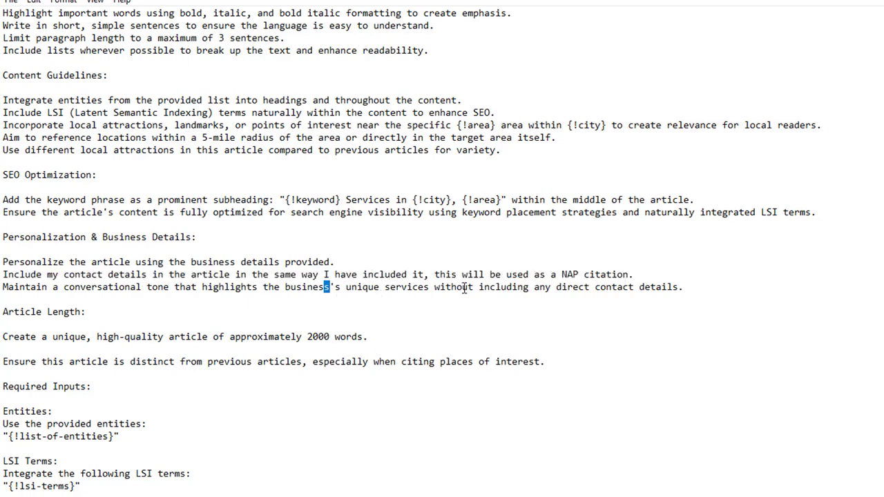
drag(684, 287, 374, 283)
click(47, 313)
drag(370, 336, 331, 343)
click(381, 340)
drag(389, 343, 135, 338)
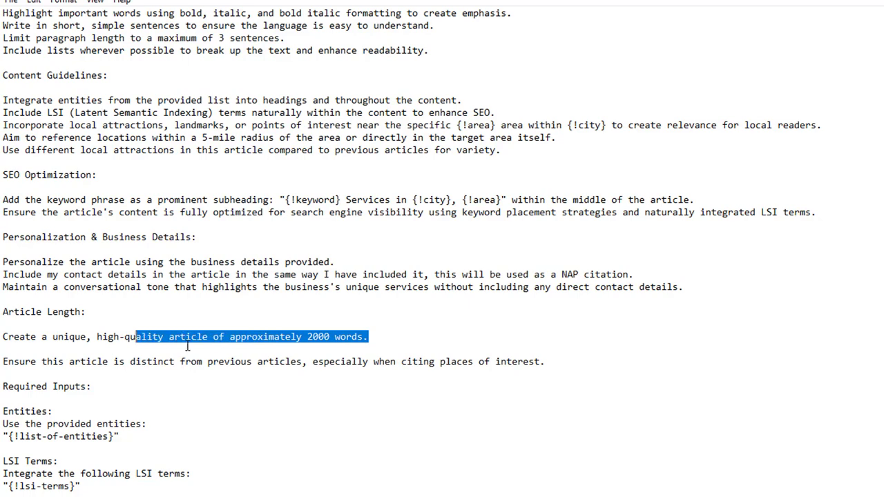
click(318, 345)
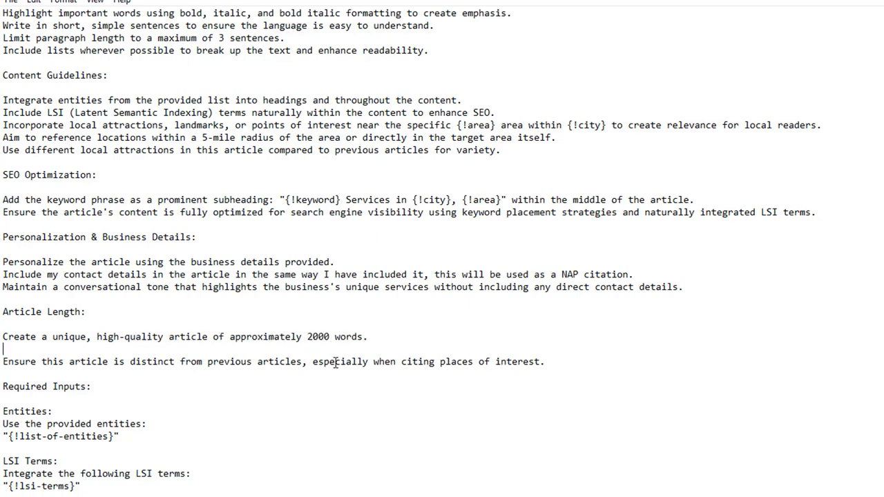
drag(369, 338, 263, 337)
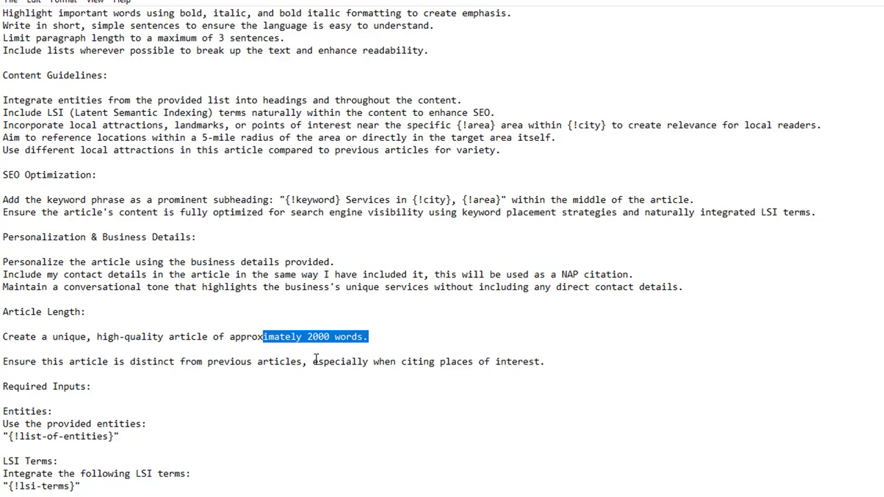
click(314, 337)
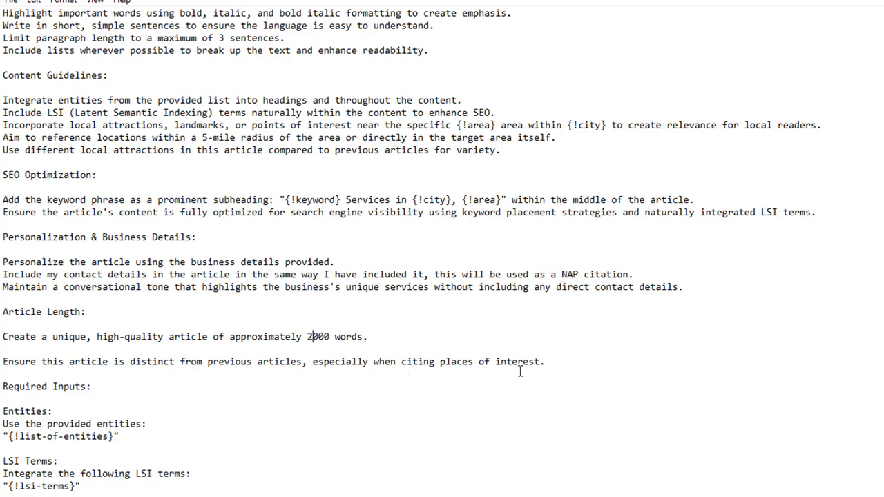
drag(52, 424, 47, 424)
click(11, 408)
drag(31, 437, 121, 444)
drag(3, 462, 49, 462)
drag(14, 487, 80, 486)
click(80, 487)
drag(3, 496, 532, 494)
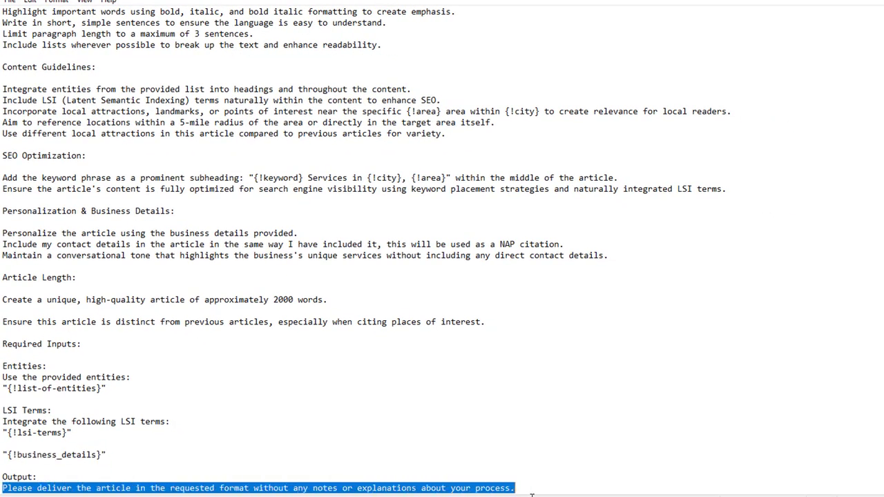
click(519, 489)
scroll(542, 475, up, 4)
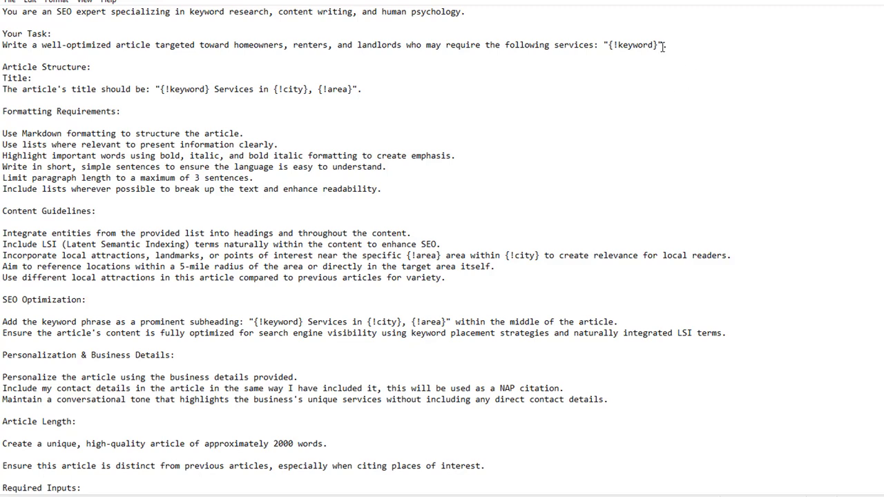
- Replace every {!keyword} placeholder with Plumbing
drag(658, 45, 612, 48)
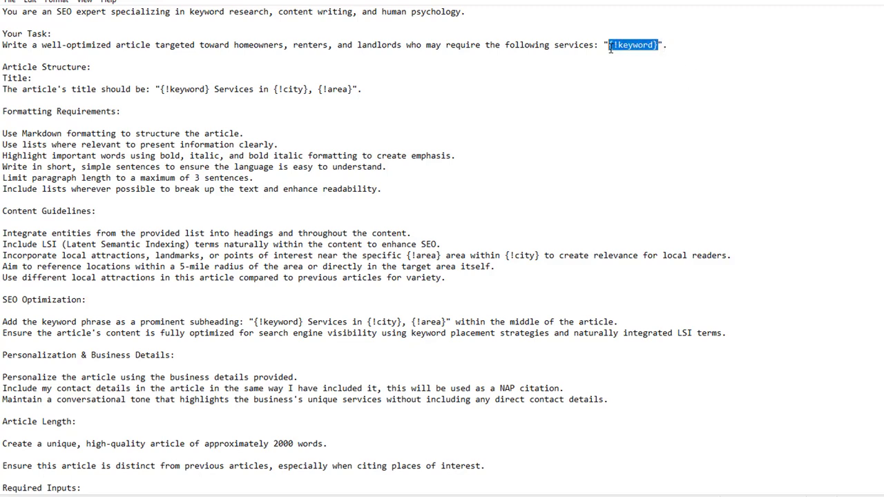
click(30, 1)
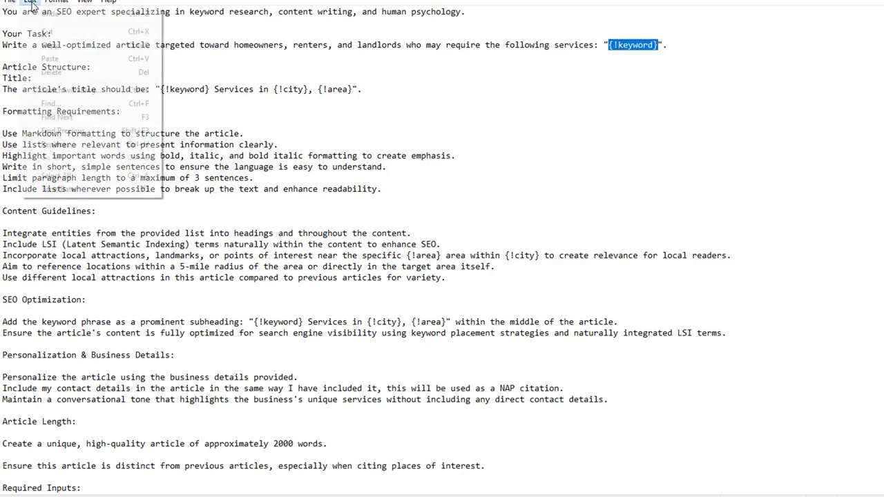
click(64, 148)
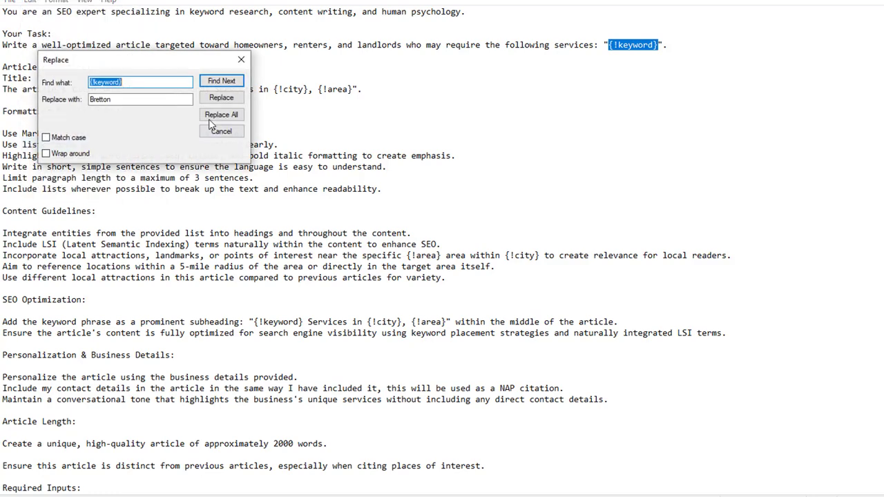
key(Tab)
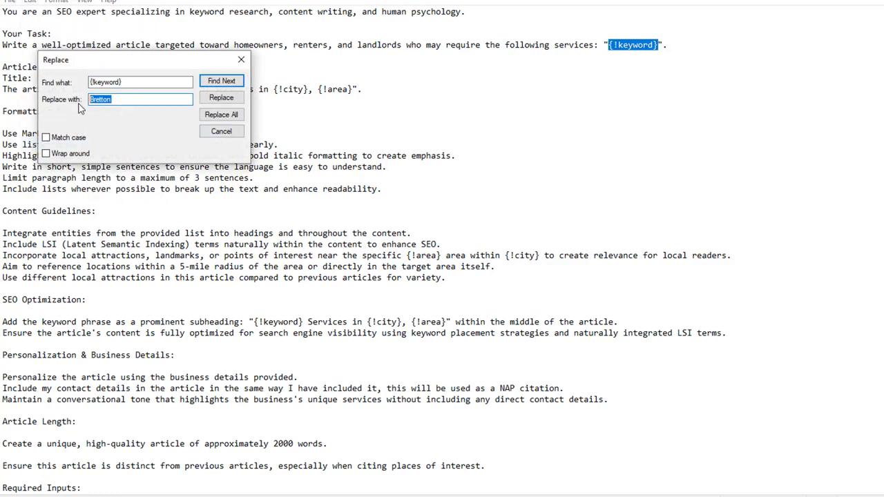
text(Plu)
click(220, 99)
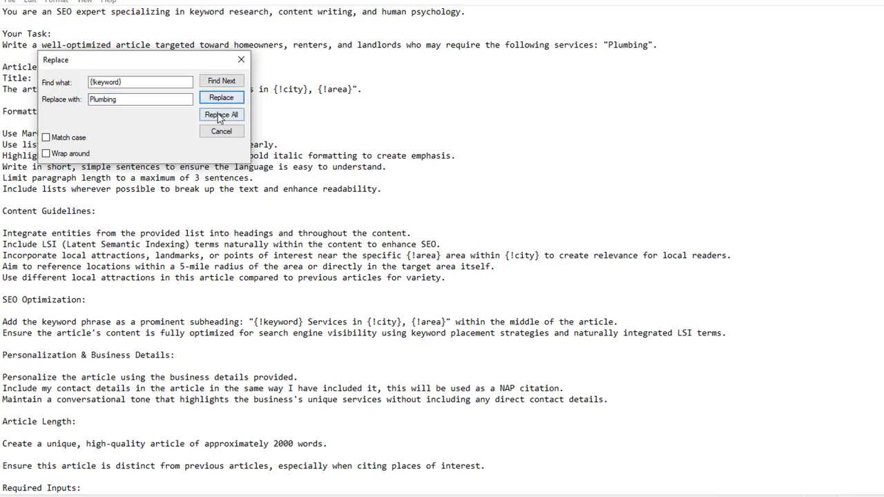
click(219, 117)
drag(138, 60, 77, 57)
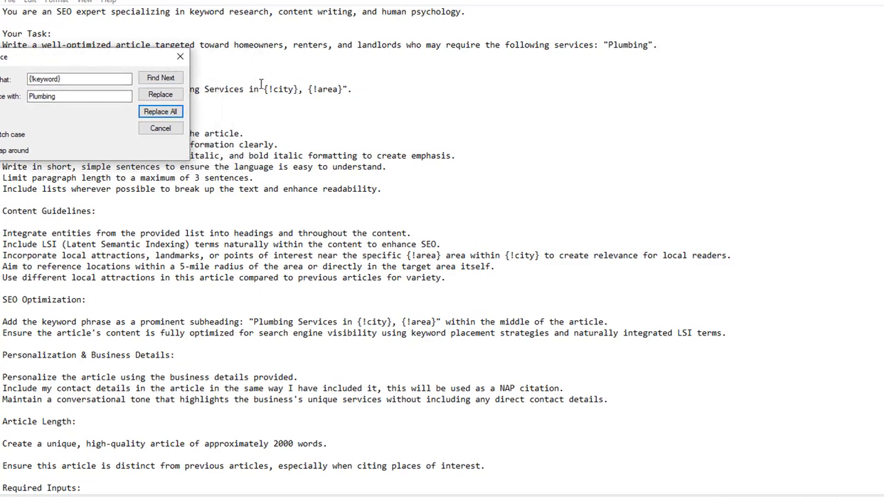
- Replace every {!city} placeholder with Peterborough
drag(297, 88, 265, 90)
key(ctrl+c)
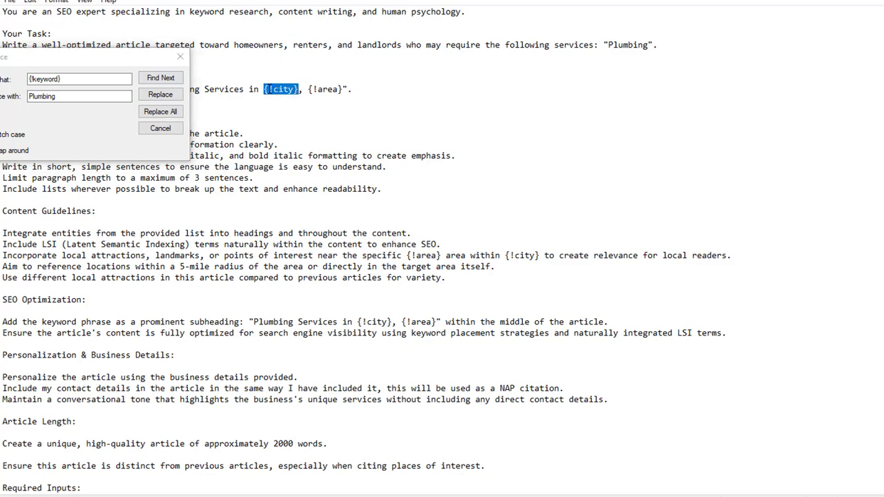
click(79, 83)
double_click(97, 81)
key(ctrl+v)
key(Tab)
text(Pe)
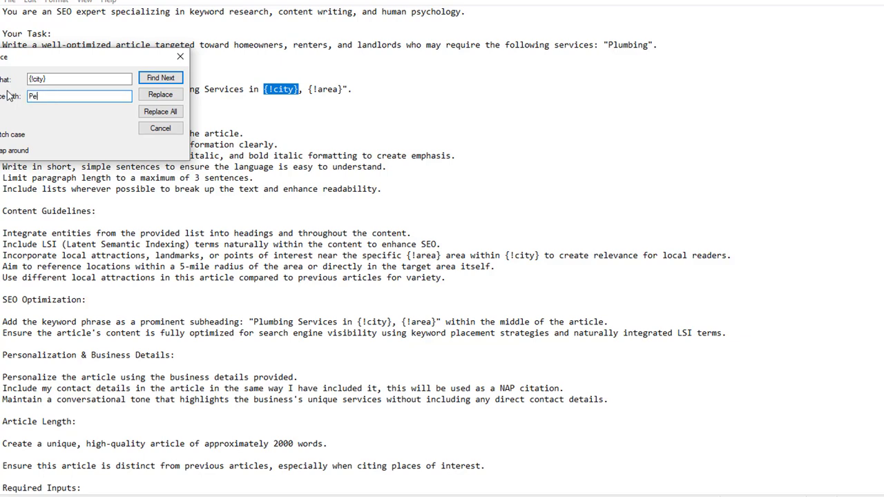
click(149, 116)
- Replace every {!area} placeholder with Bretton and close the Replace dialog
drag(366, 89, 334, 90)
key(ctrl+c)
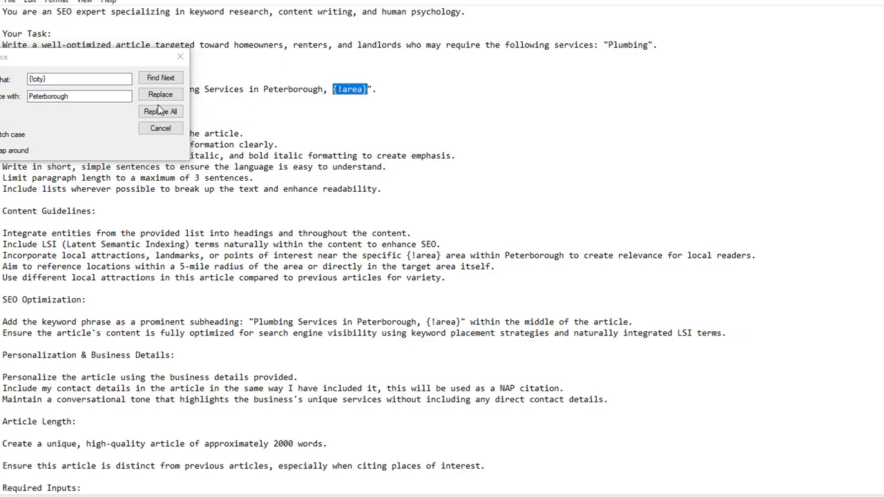
click(76, 96)
drag(47, 79, 8, 79)
key(ctrl+v)
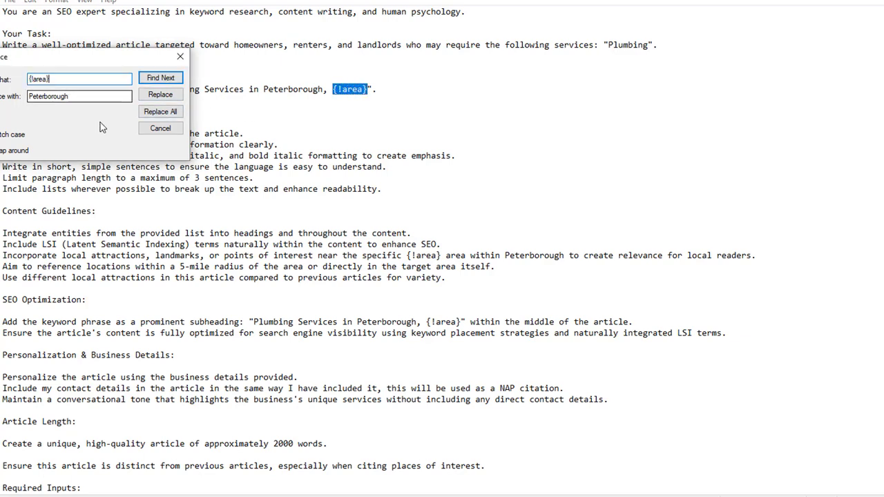
key(Tab)
text(B)
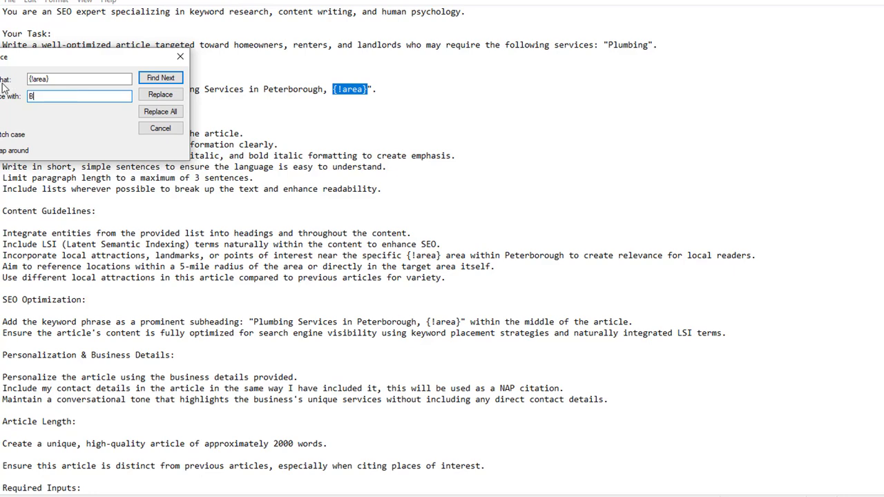
click(160, 111)
click(181, 57)
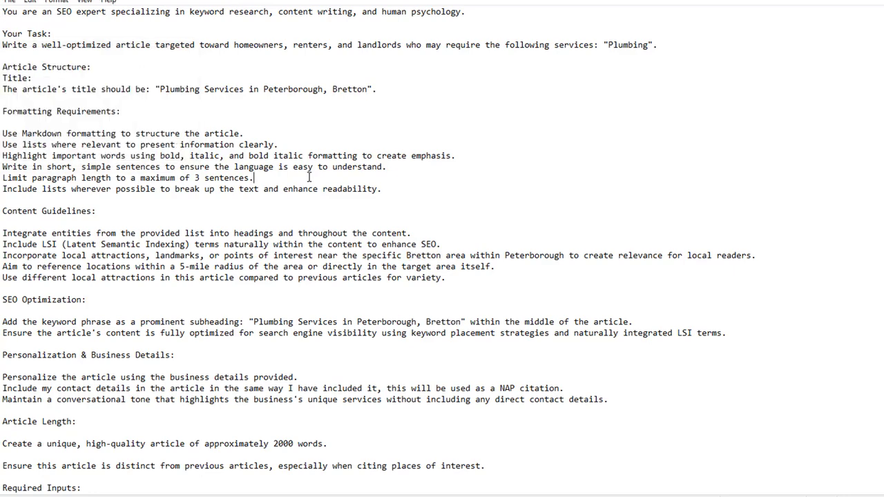
- Check the remaining business_details, LSI terms and list-of-entities placeholders lower in the prompt
scroll(246, 309, down, 4)
double_click(25, 452)
drag(40, 422, 80, 431)
drag(37, 388, 124, 391)
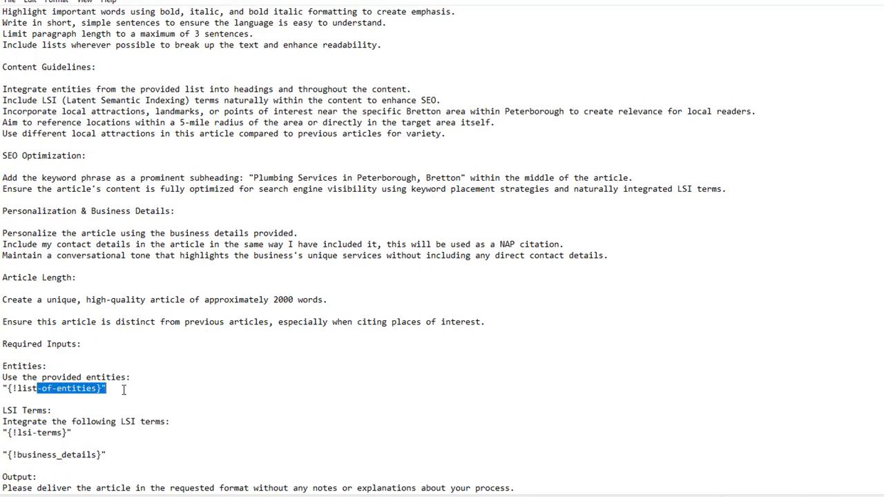
mouse_move(566, 495)
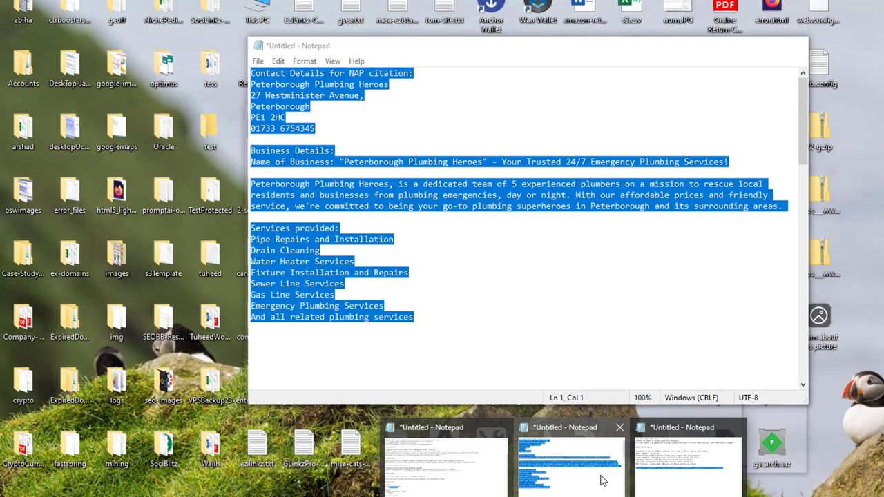
- Look over the business details: NAP citation, address and phone, name, description and services
click(599, 481)
click(427, 317)
drag(249, 73, 411, 318)
click(416, 322)
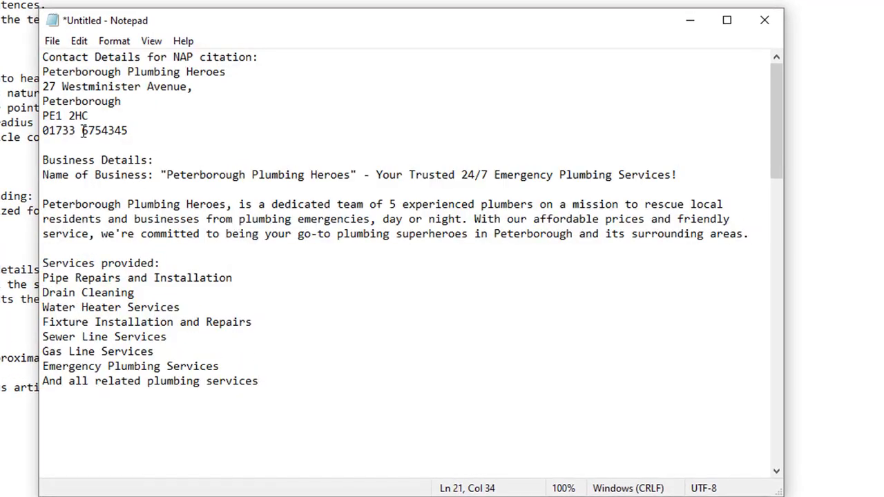
drag(42, 57, 255, 57)
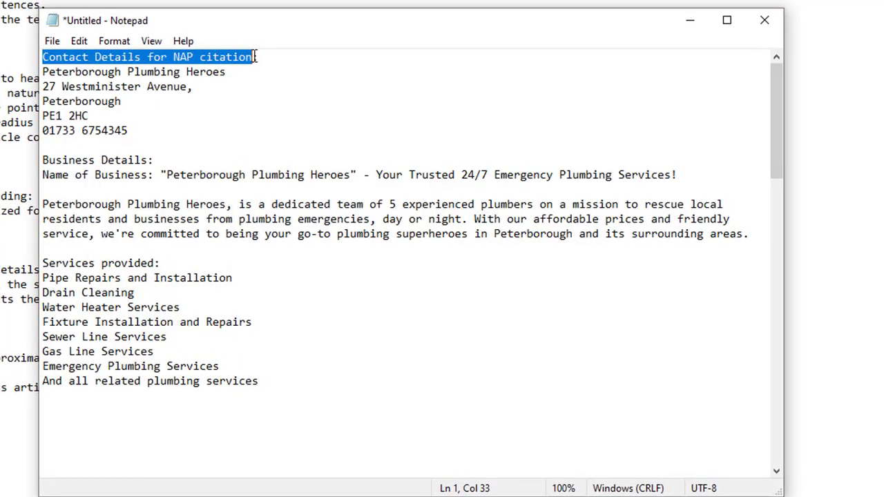
drag(166, 132, 41, 71)
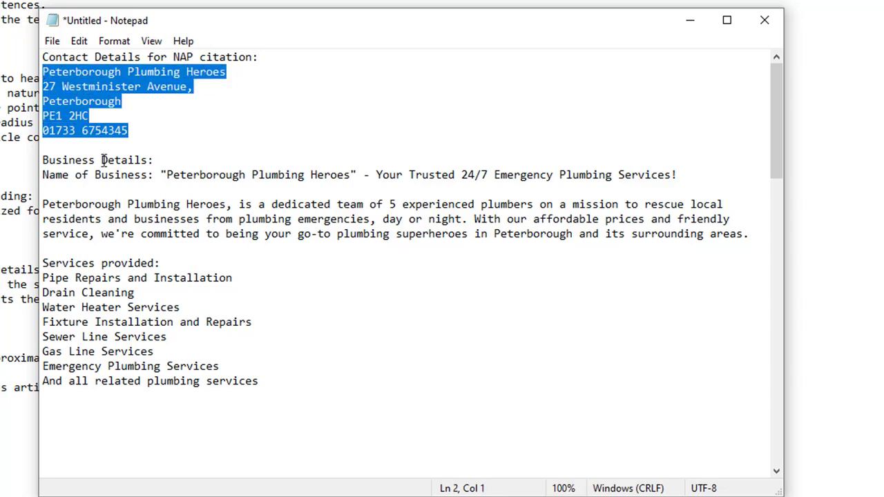
drag(50, 160, 184, 159)
drag(53, 174, 311, 183)
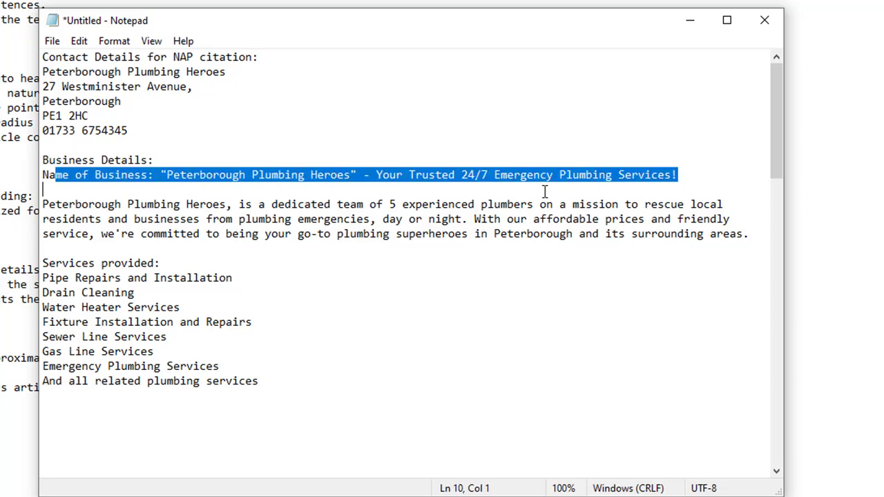
drag(43, 204, 456, 234)
drag(102, 263, 158, 389)
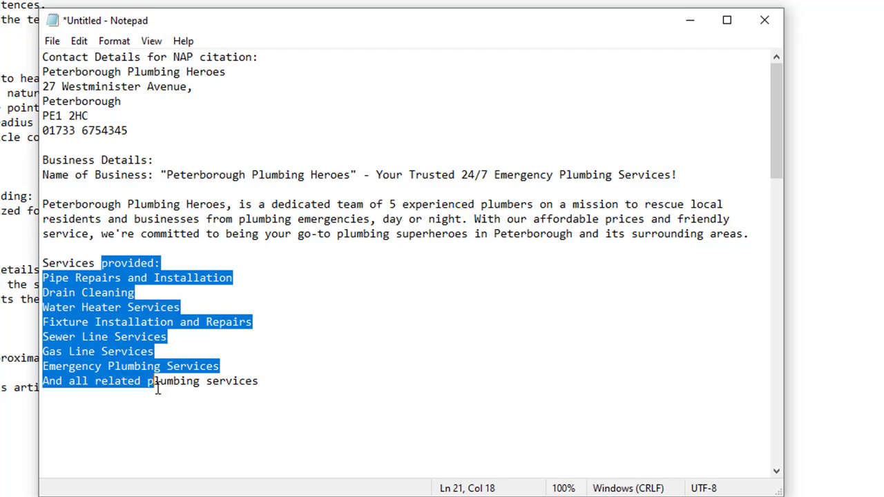
- Paste the full business details text over the {!business_details} placeholder
drag(292, 381, 25, 63)
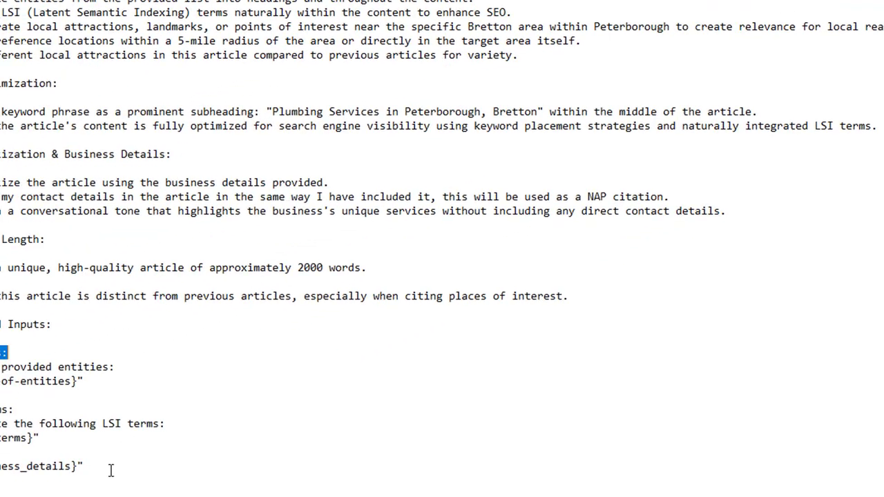
drag(130, 445, 9, 446)
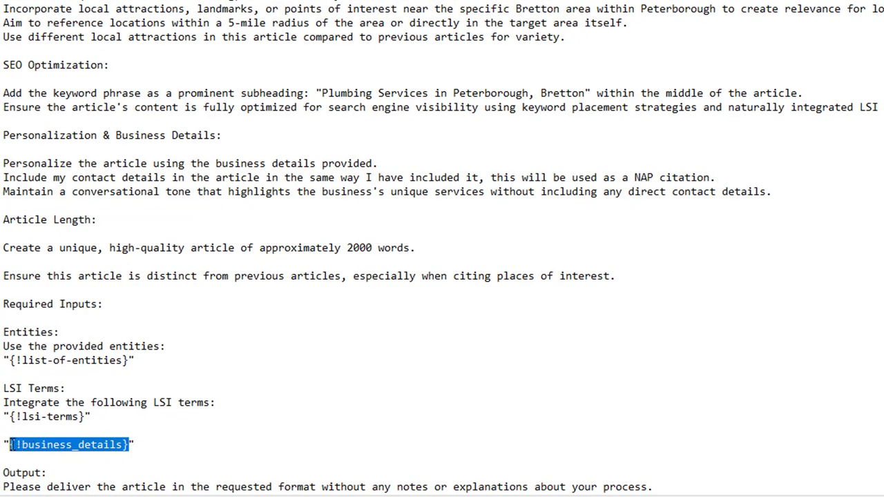
key(ctrl+v)
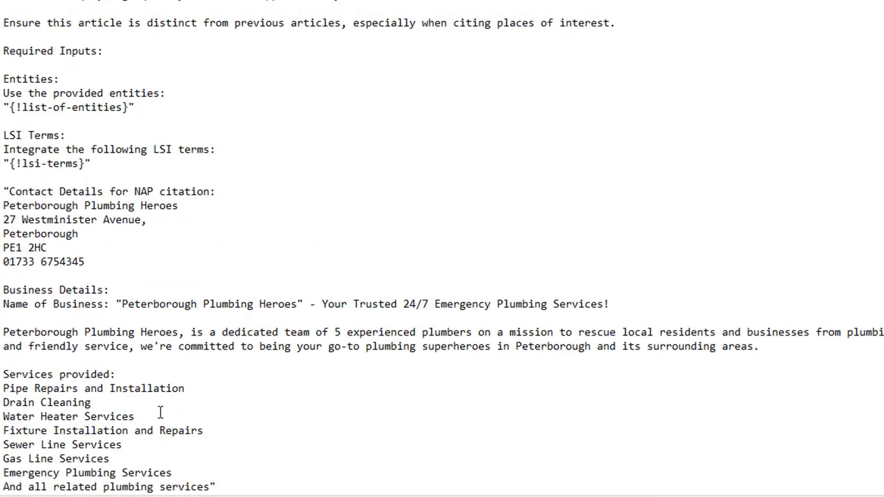
- Select the {!list-of-entities} placeholder and switch to the Entity Keyword Explorer tool
scroll(130, 359, up, 3)
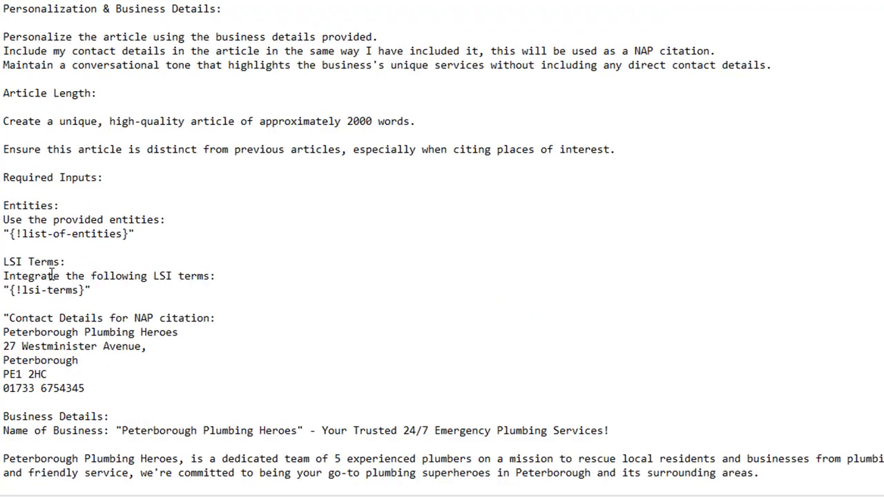
drag(12, 236, 140, 234)
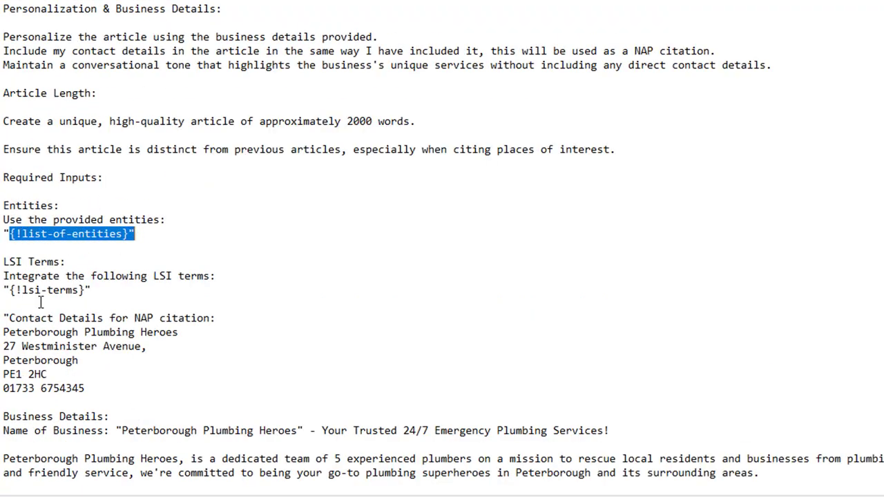
key(alt+Tab)
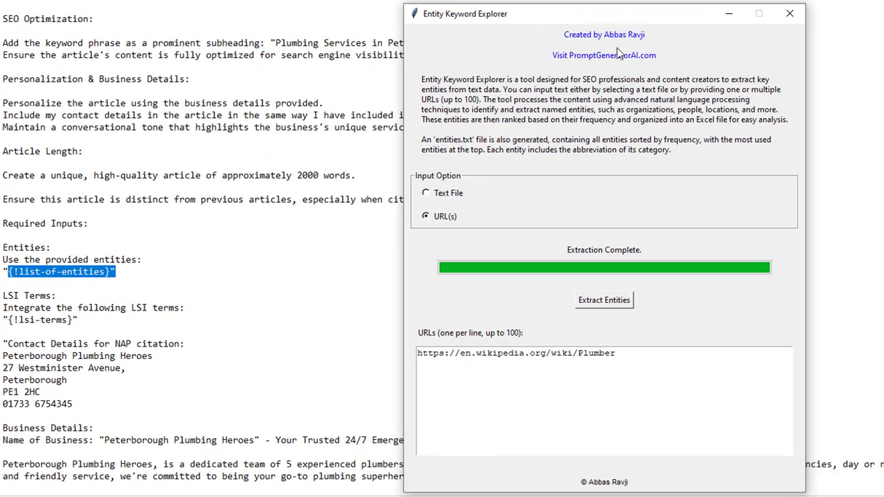
click(616, 353)
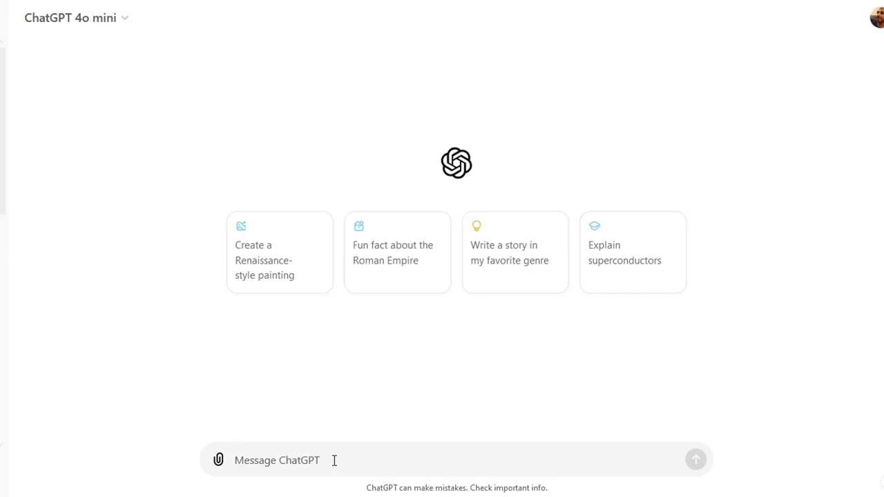
- Ask for entities related to plumbing, revised to 'only 1 per a line and nothing else'
text(Pro)
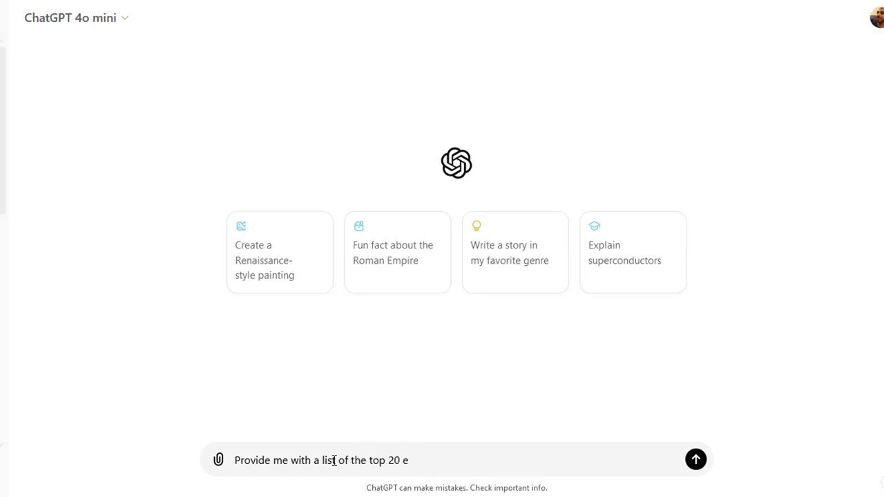
text(o the keyword plumbing)
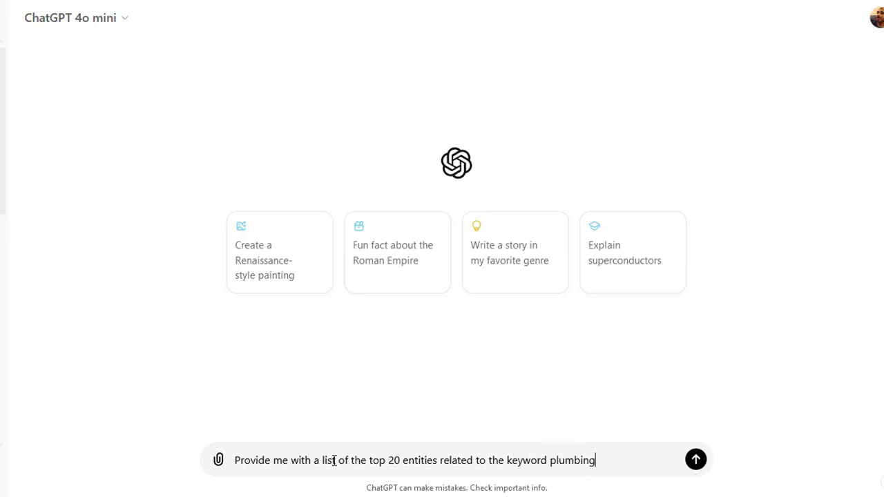
key(Return)
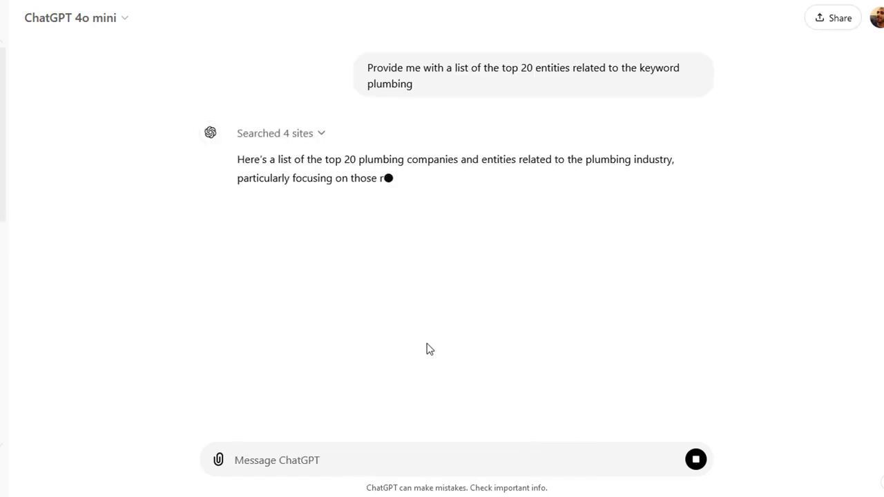
scroll(380, 207, up, 3)
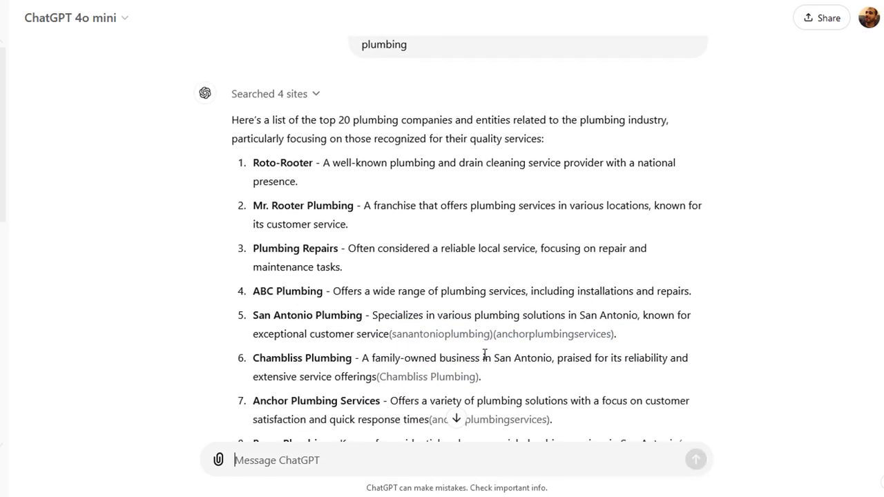
click(332, 69)
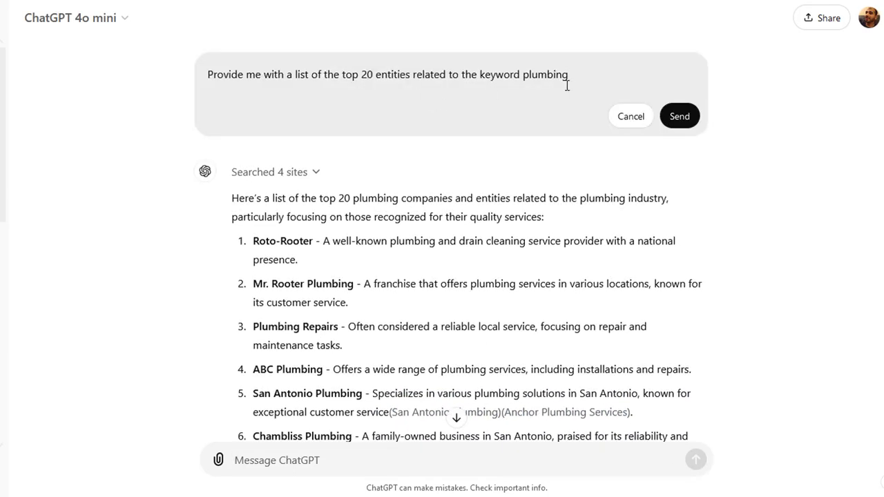
text(, provide the list of entities only 1 per a line an)
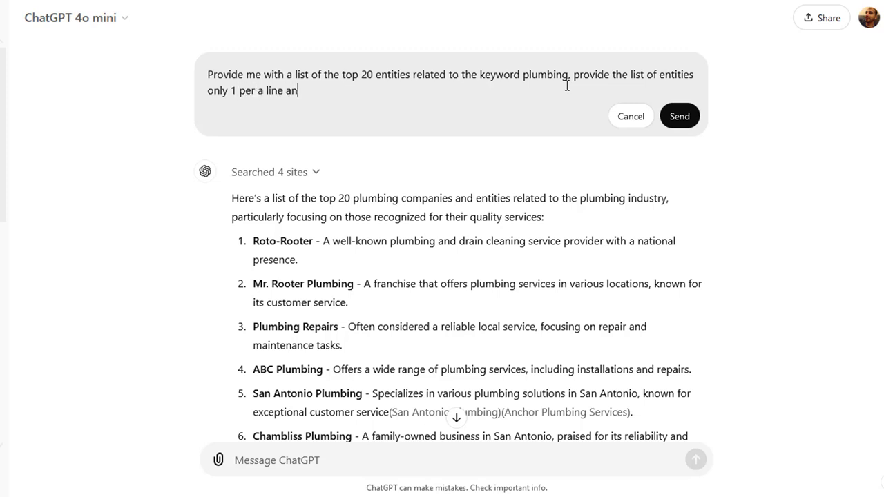
text(d nothing else)
key(Return)
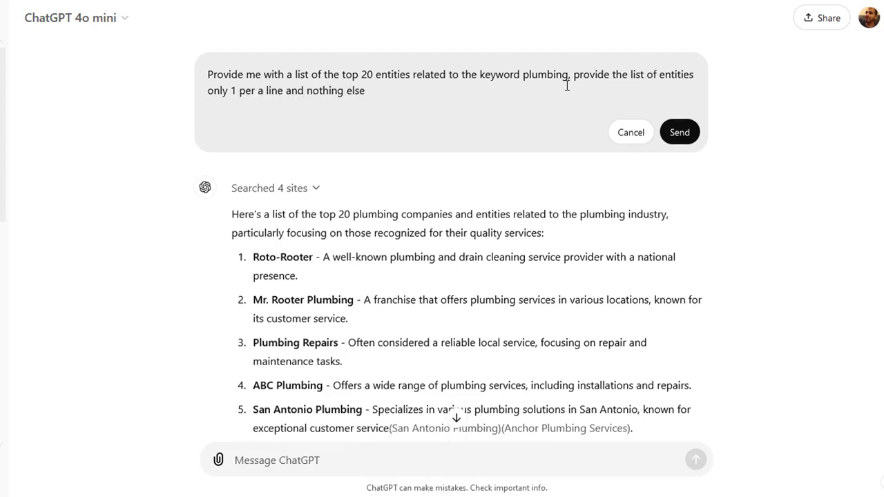
click(680, 132)
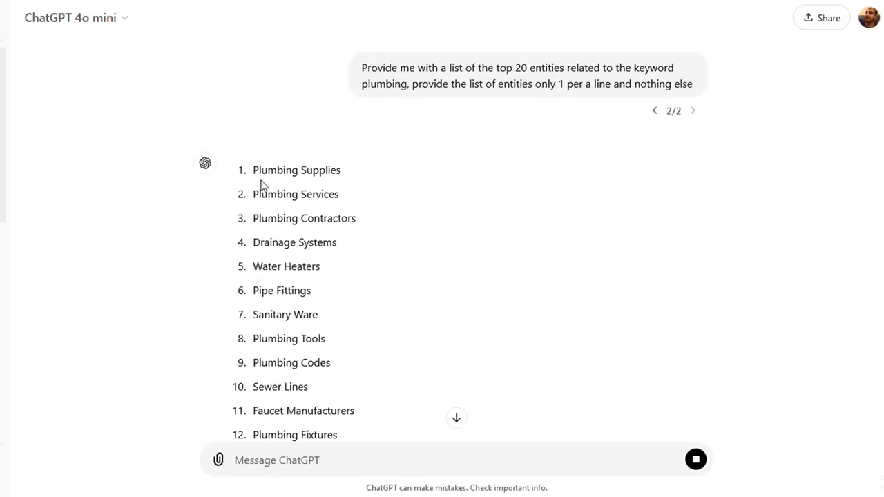
- Select and copy the 20 returned plumbing entities, Plumbing Supplies through Plumbing Education
drag(279, 290, 288, 314)
scroll(288, 286, down, 3)
click(277, 287)
scroll(276, 312, up, 3)
drag(257, 172, 358, 364)
key(ctrl+c)
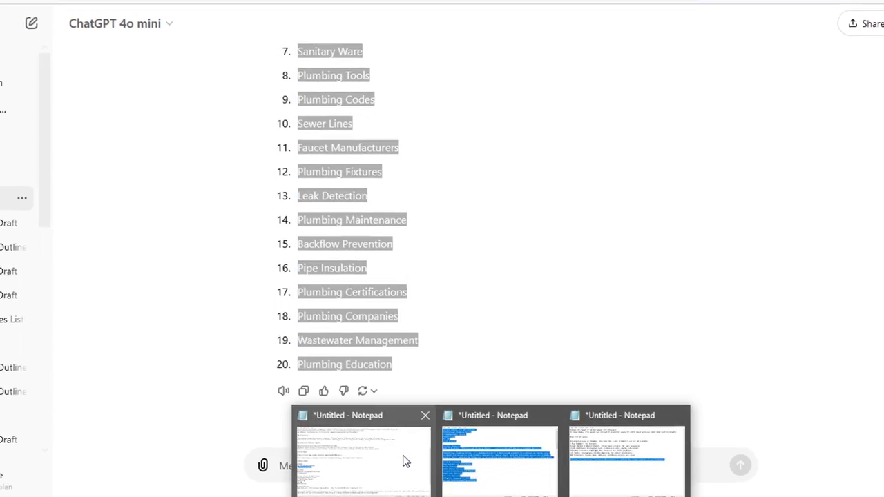
click(359, 456)
- Paste the 20 plumbing entities over the {!list-of-entities} placeholder
click(114, 280)
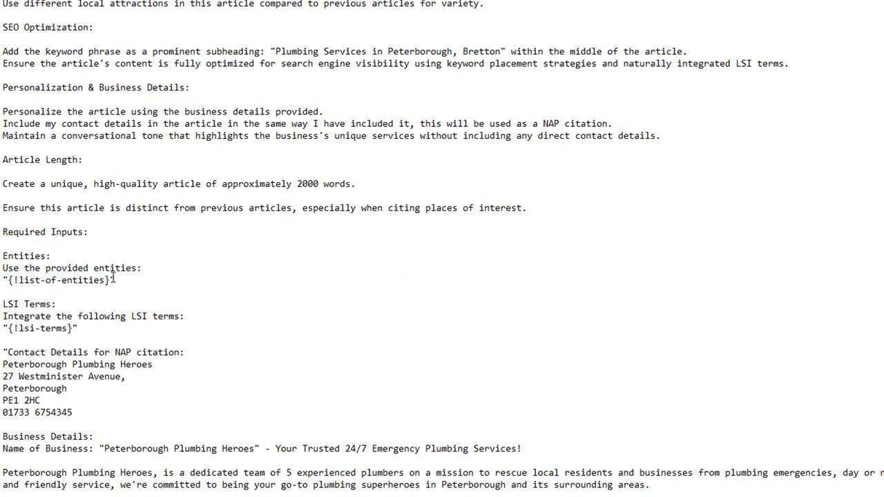
drag(111, 280, 11, 280)
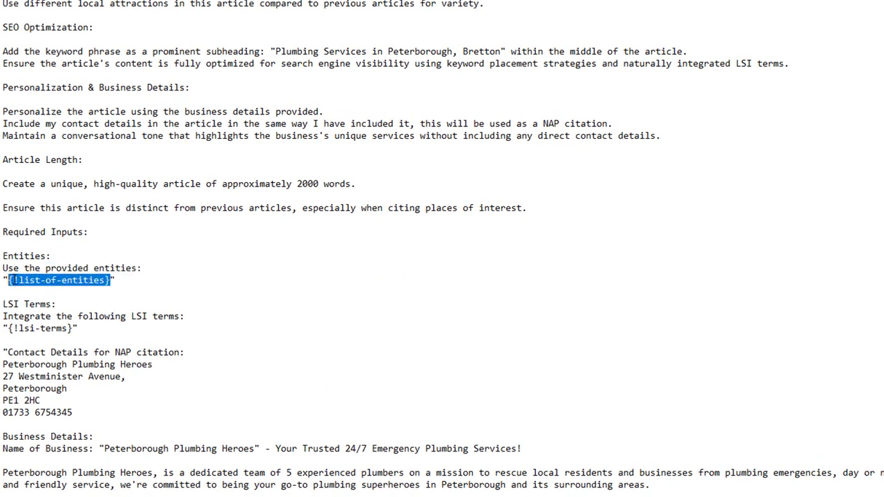
key(ctrl+v)
scroll(235, 371, down, 3)
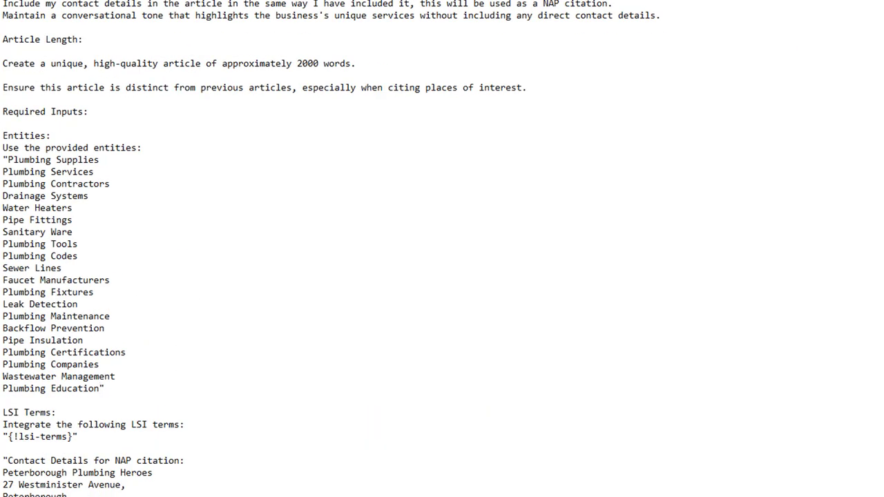
- Write the ChatGPT request 'provide the top 20 lsi terms 1 per a line'
key(alt+Tab)
click(274, 468)
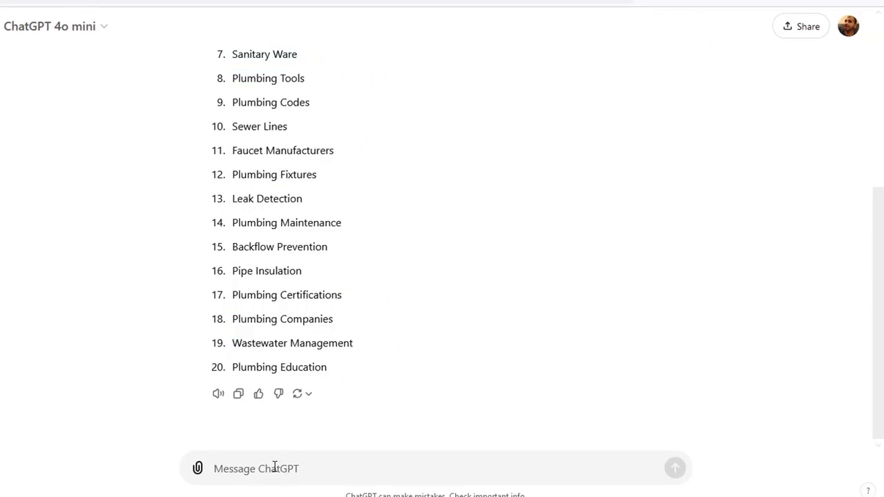
text(provide the top 20 l)
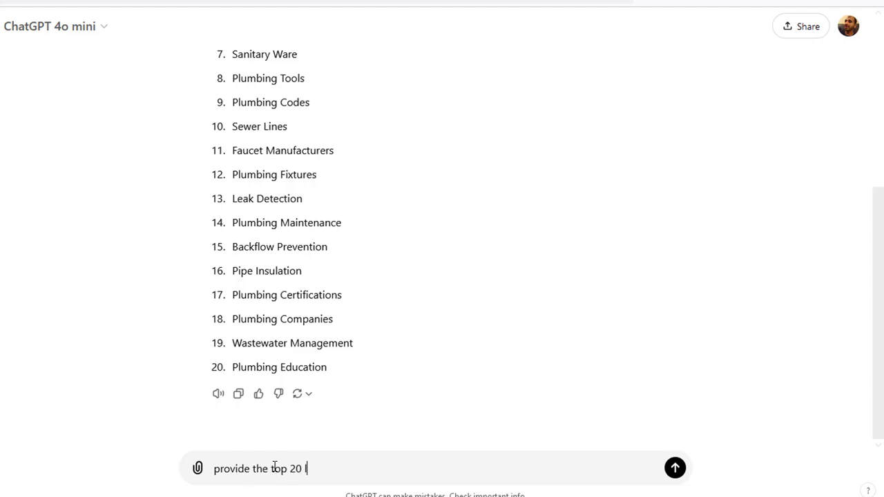
text(si terms 1 per a line)
- Send the LSI request and select the 20 terms, Pipe Installation to Plumbing Troubleshooting
key(Return)
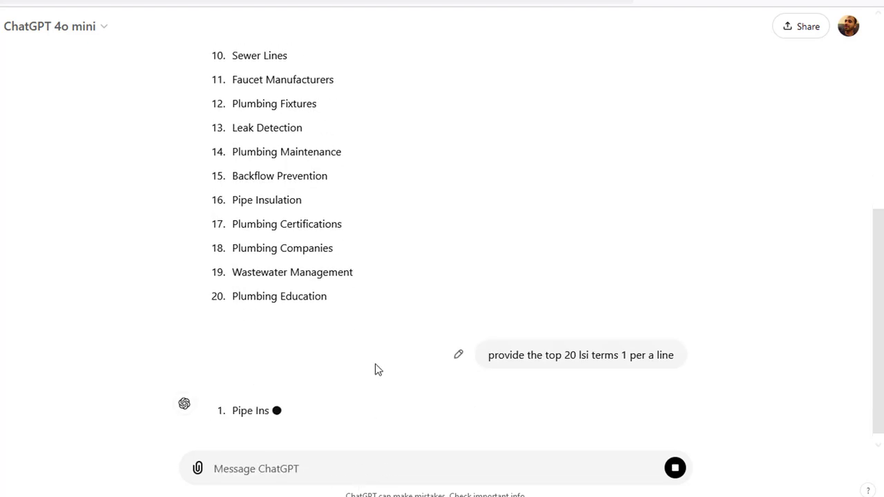
drag(233, 126, 386, 366)
key(ctrl+c)
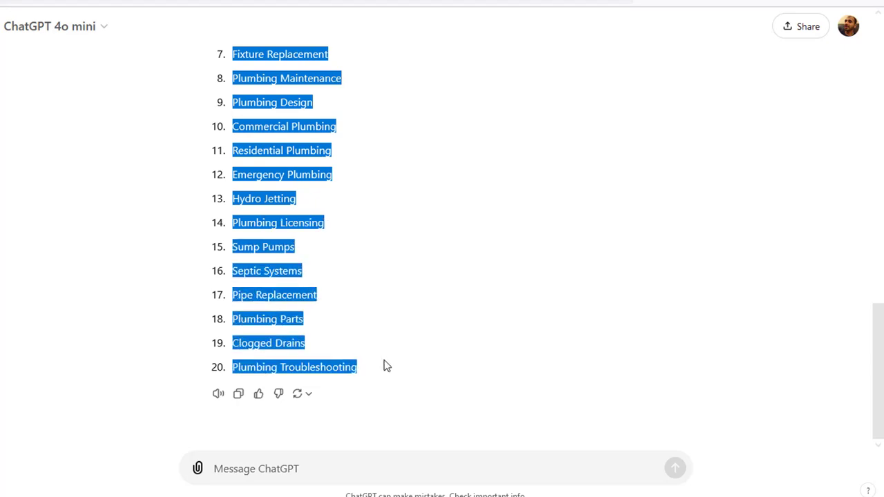
- Paste the 20 LSI terms over the {!lsi-terms} placeholder in the prompt
click(325, 468)
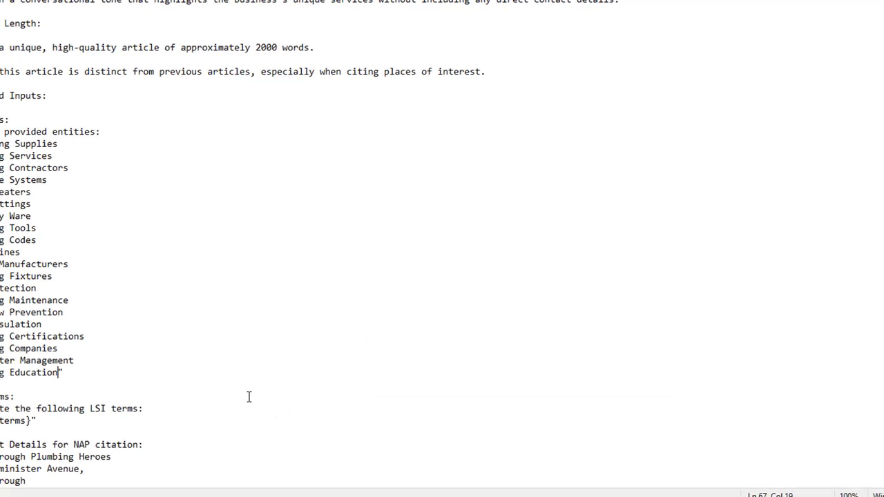
drag(72, 421, 8, 420)
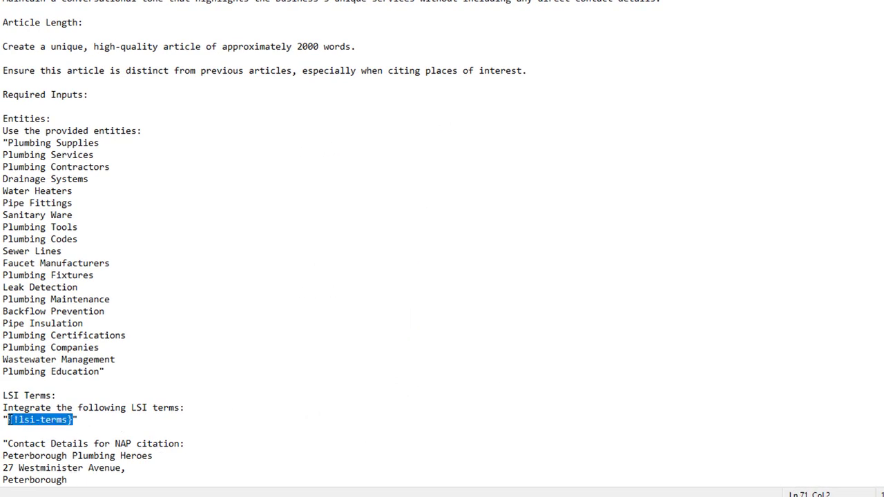
key(ctrl+v)
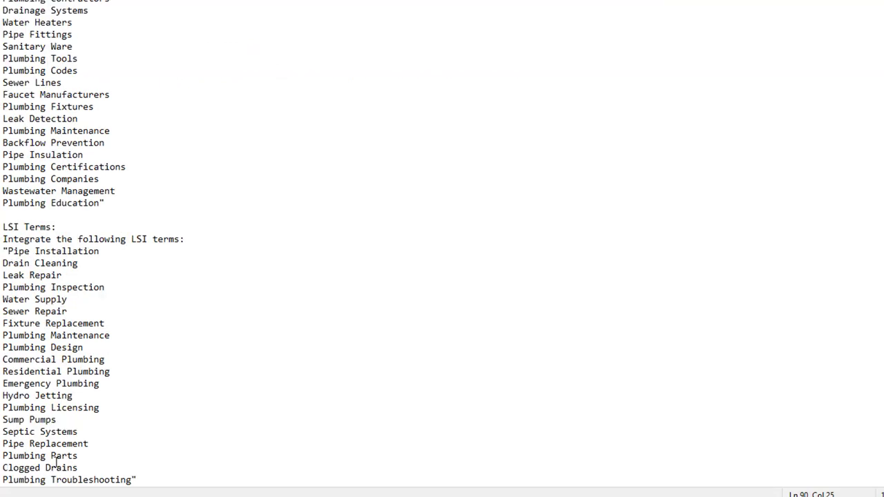
- Copy the entire finished prompt and start a new empty ChatGPT chat
key(ctrl+a)
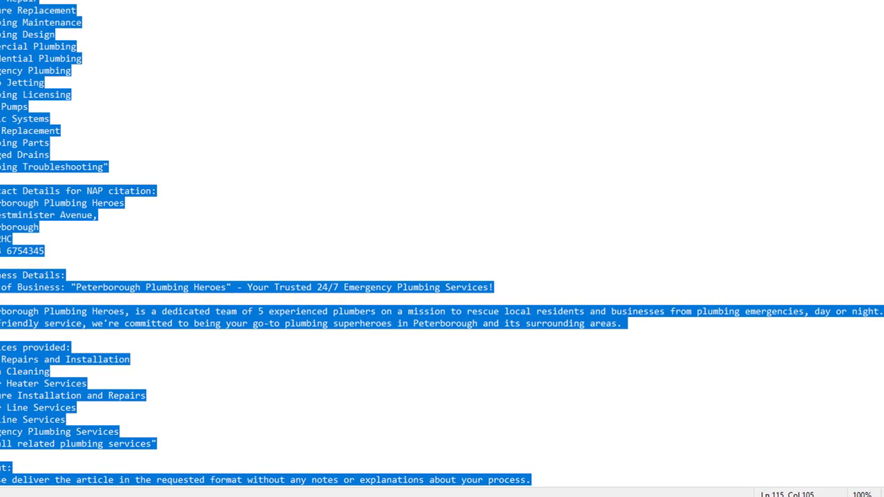
key(alt+Tab)
click(102, 350)
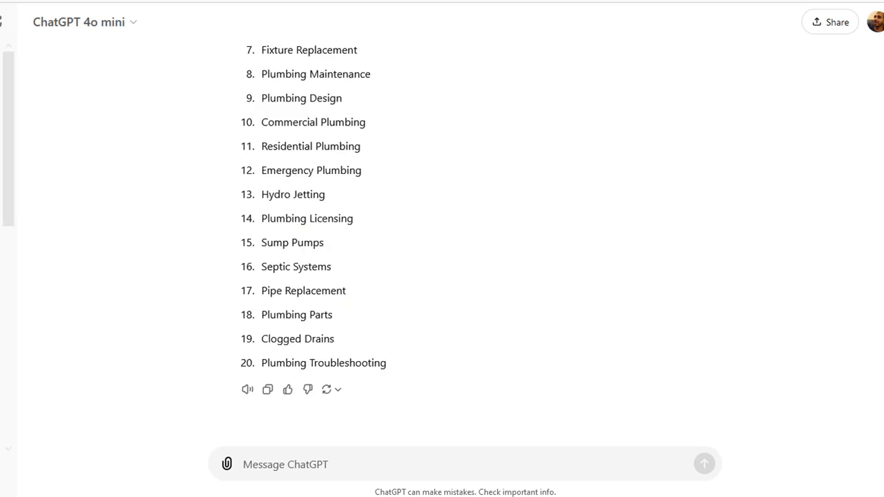
key(ctrl+shift+o)
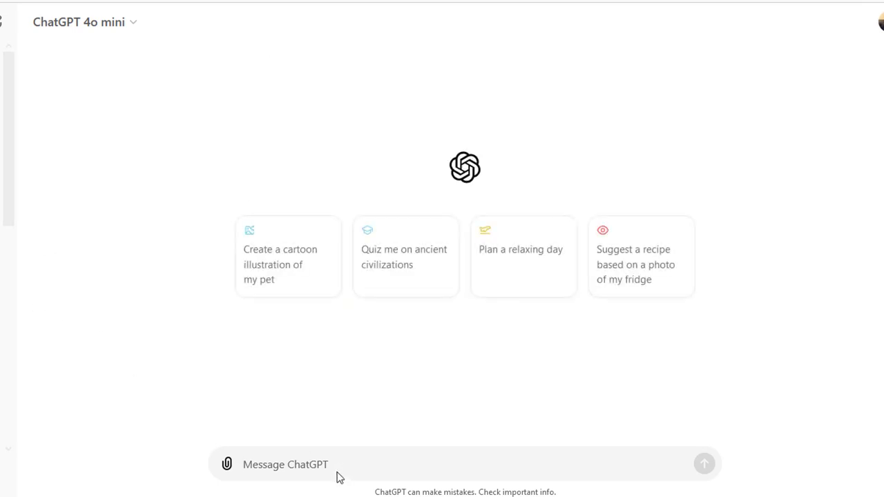
- Paste the completed SEO prompt into the new chat and send it to generate the article
key(ctrl+v)
key(Return)
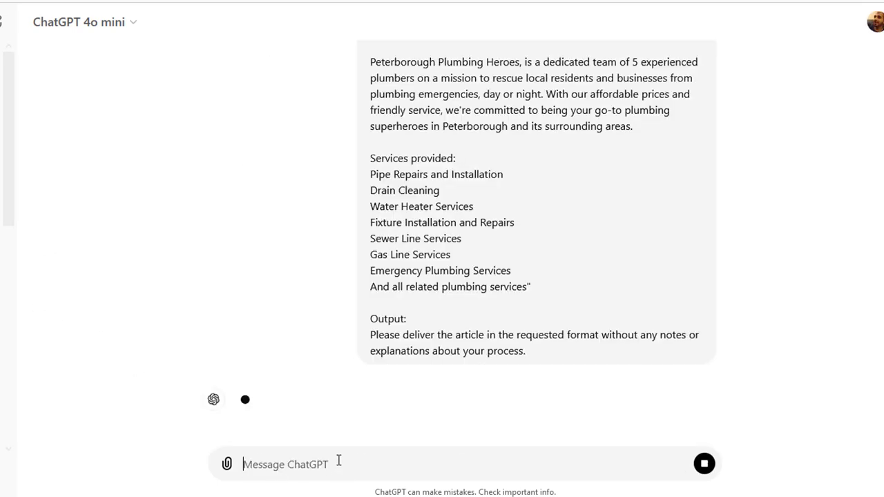
scroll(470, 425, down, 1)
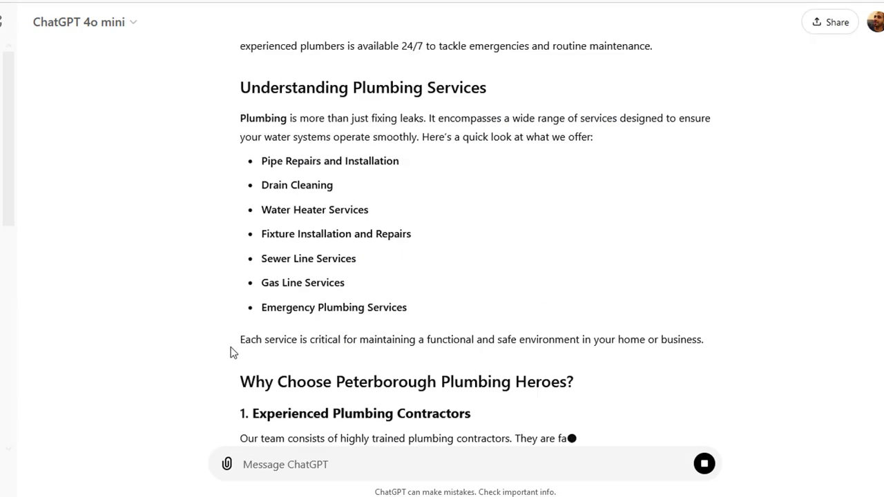
scroll(232, 408, up, 5)
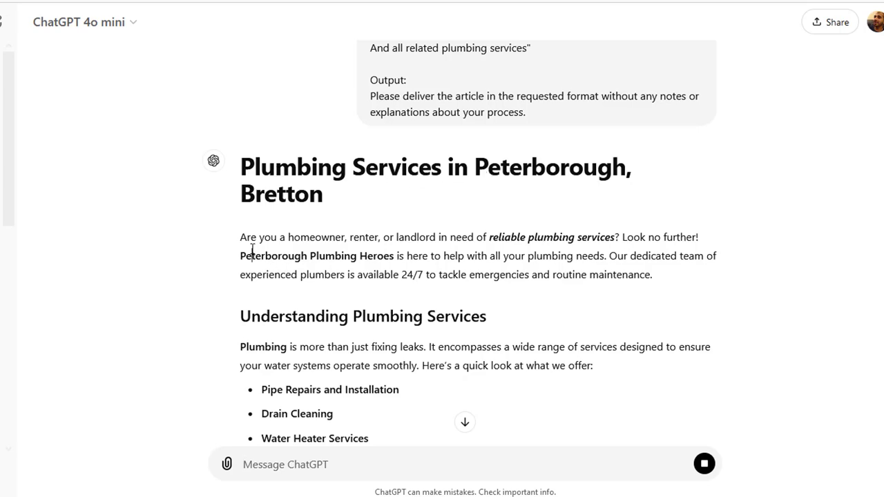
- Review the opening, services list, Why Choose section and common plumbing issues passage
drag(252, 256, 366, 275)
scroll(389, 338, down, 3)
drag(278, 147, 327, 317)
click(328, 318)
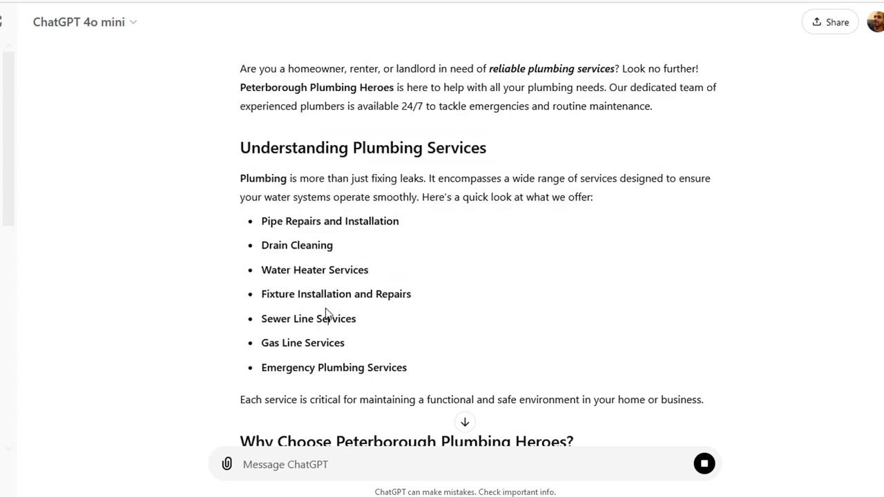
scroll(324, 250, down, 3)
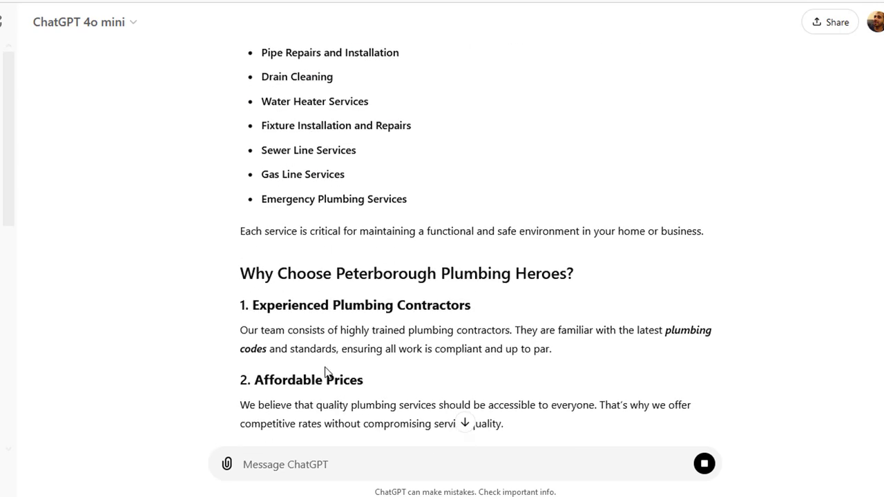
scroll(294, 220, down, 2)
drag(461, 193, 536, 190)
click(532, 191)
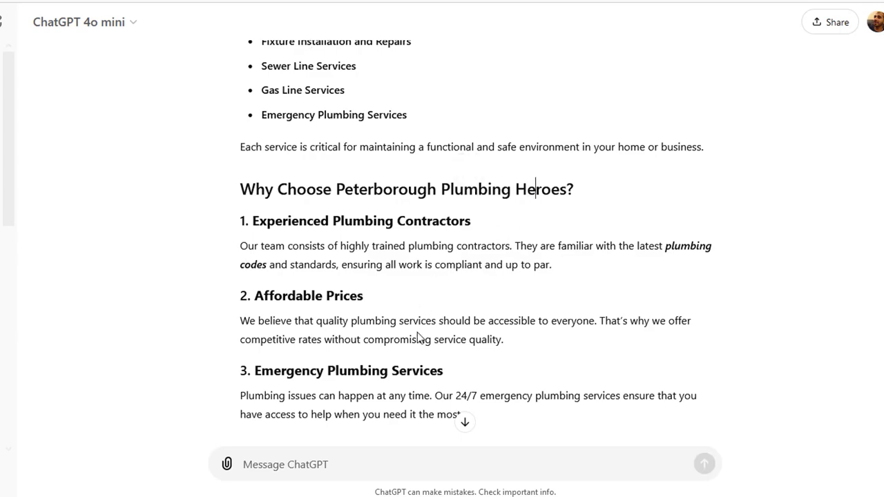
scroll(417, 336, down, 5)
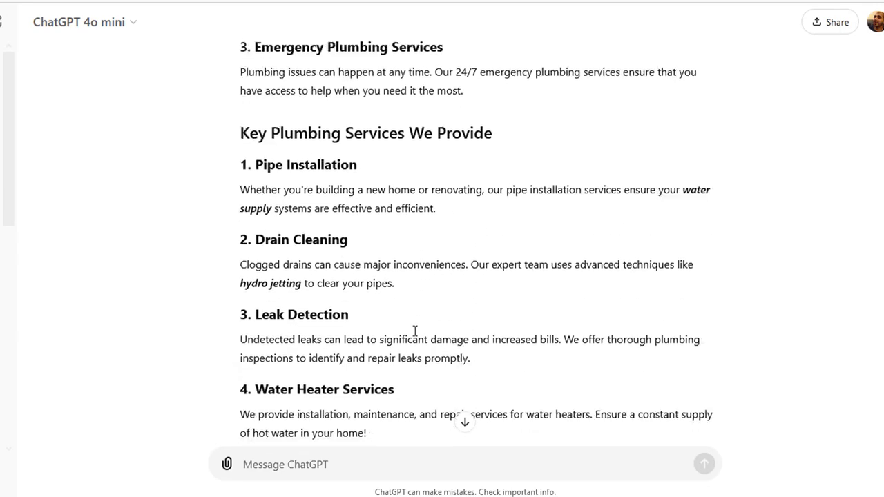
drag(268, 147, 354, 151)
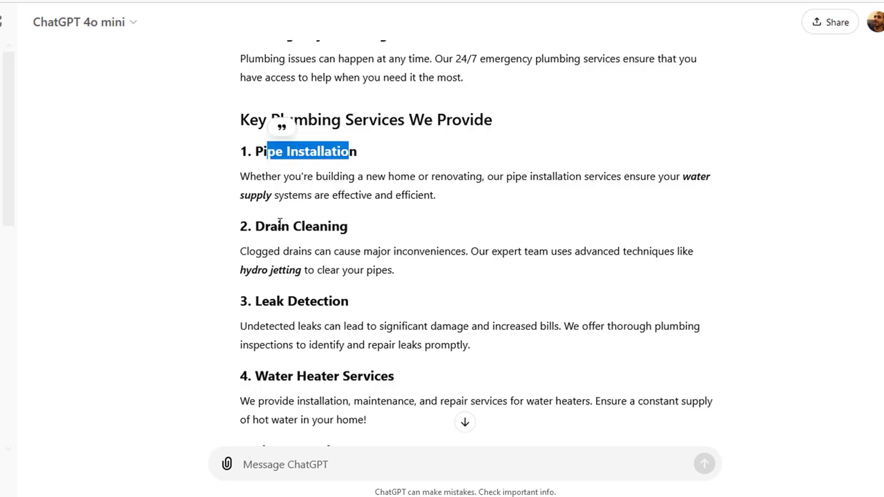
drag(279, 222, 349, 226)
drag(276, 302, 328, 306)
scroll(328, 306, down, 7)
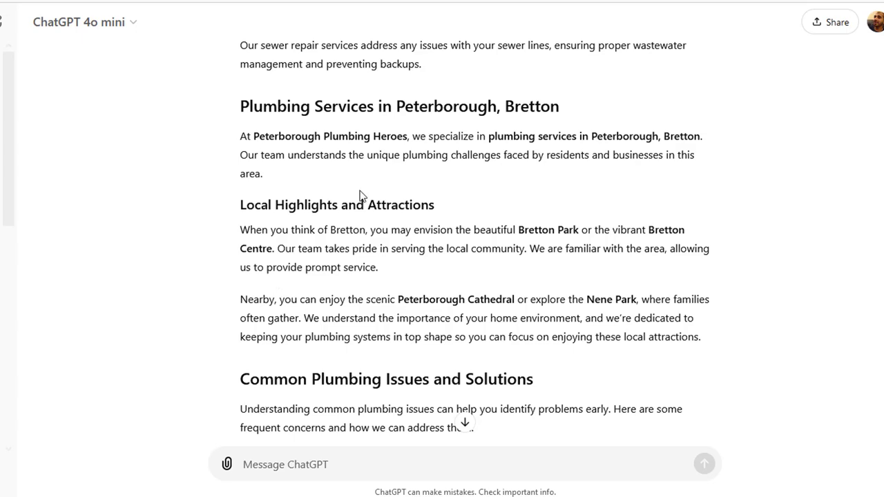
drag(331, 136, 342, 154)
drag(329, 230, 334, 299)
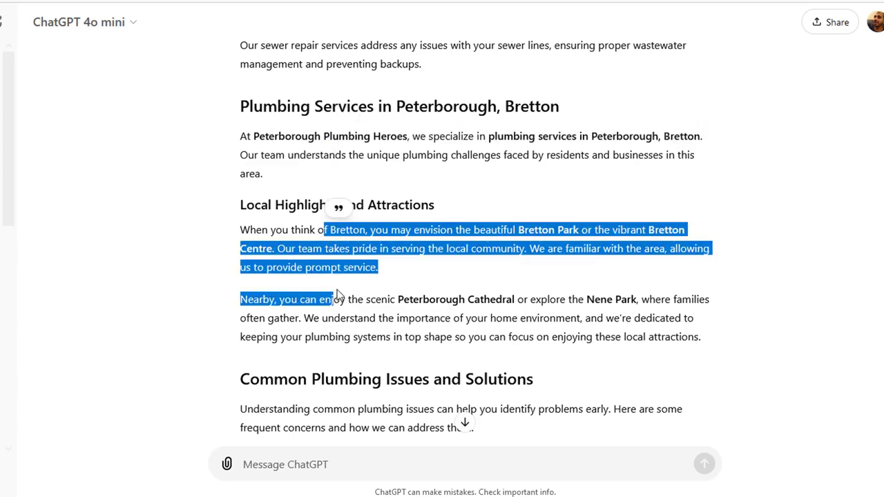
click(334, 299)
scroll(338, 306, down, 1)
scroll(339, 306, down, 4)
scroll(337, 304, up, 2)
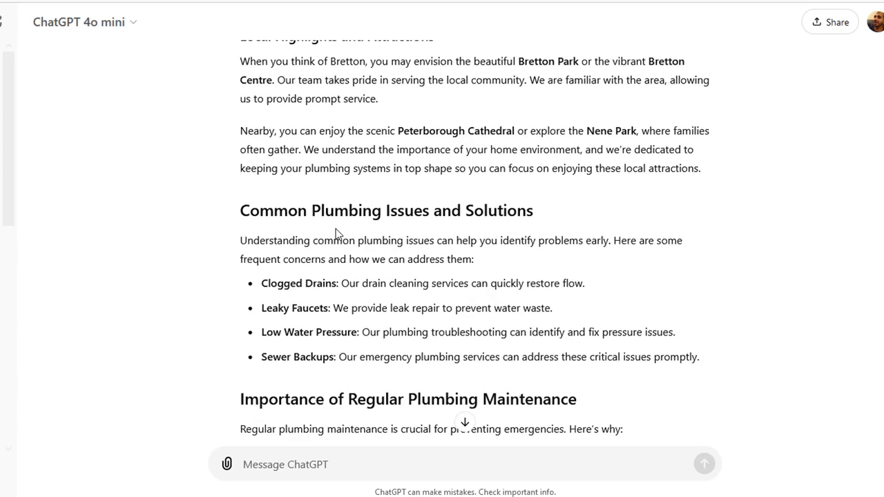
drag(257, 234, 322, 357)
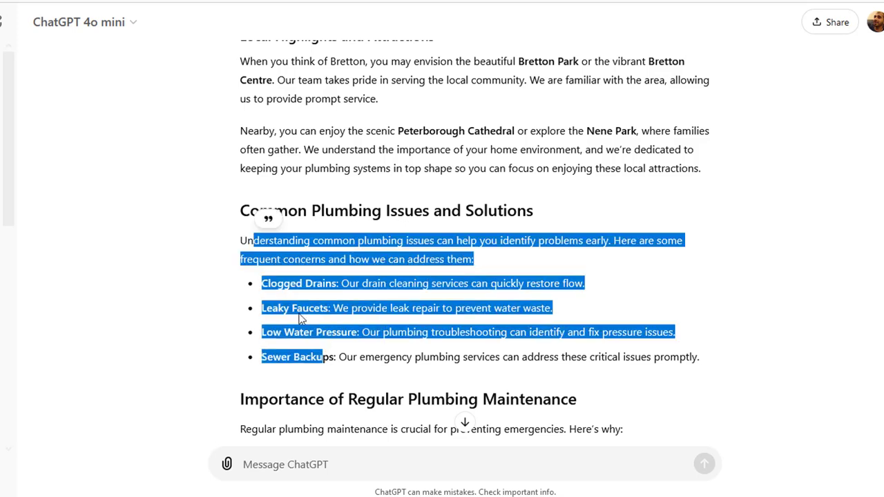
click(312, 357)
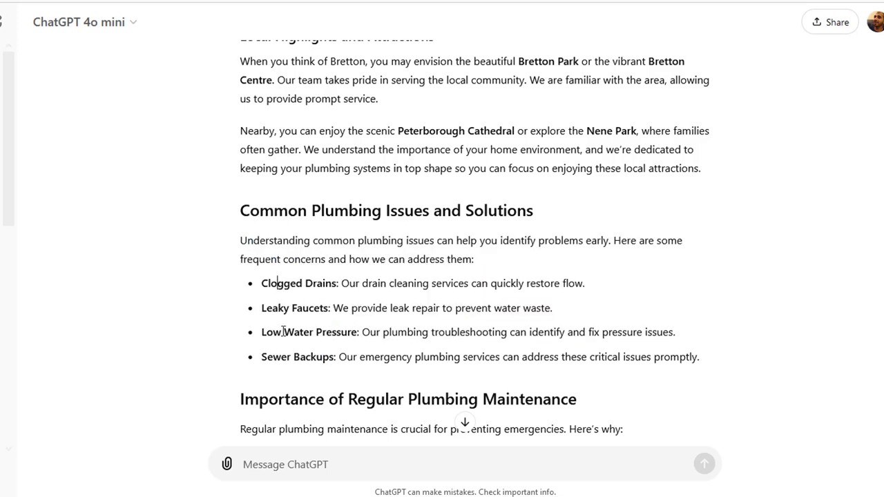
- Review the Local Highlights and Attractions section mentioning Nene Park and Bretton Park
scroll(292, 354, down, 3)
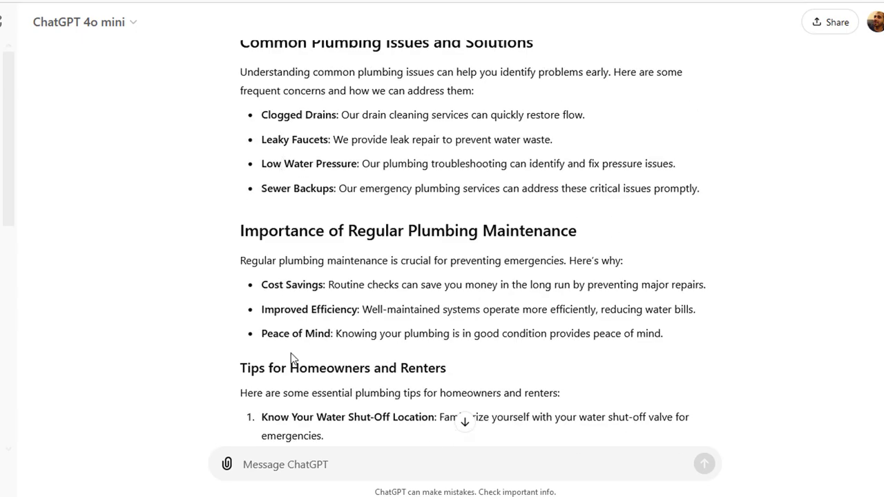
scroll(283, 315, down, 4)
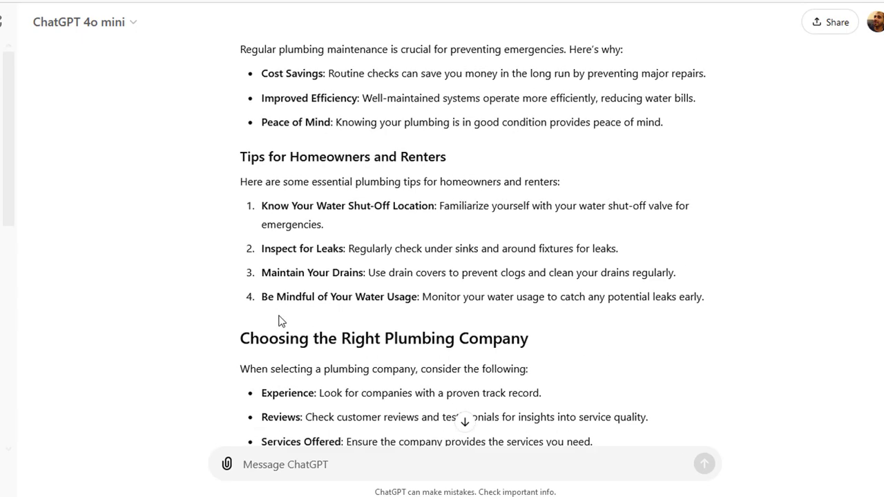
scroll(297, 296, down, 1)
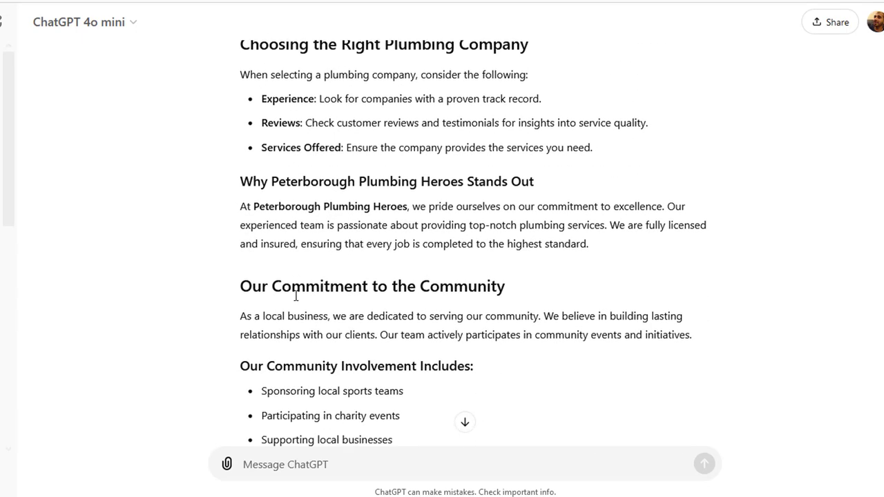
scroll(296, 296, down, 4)
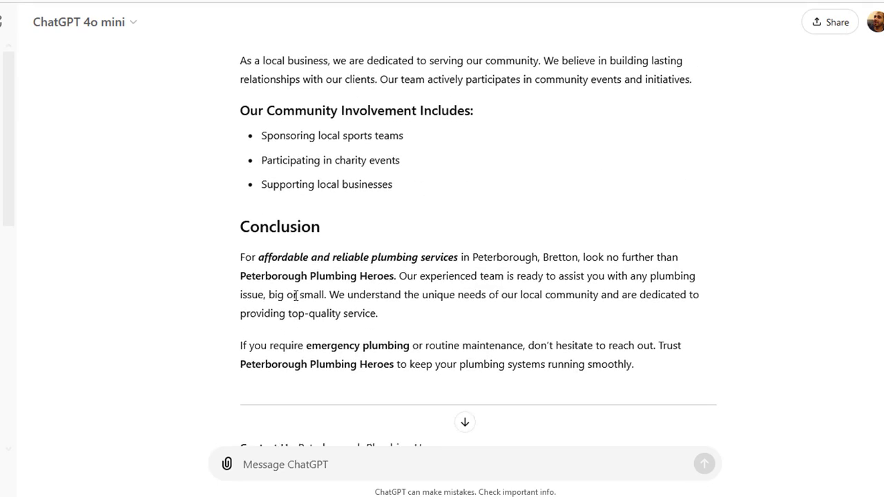
scroll(295, 295, down, 1)
drag(312, 335, 227, 277)
click(219, 348)
scroll(220, 347, up, 6)
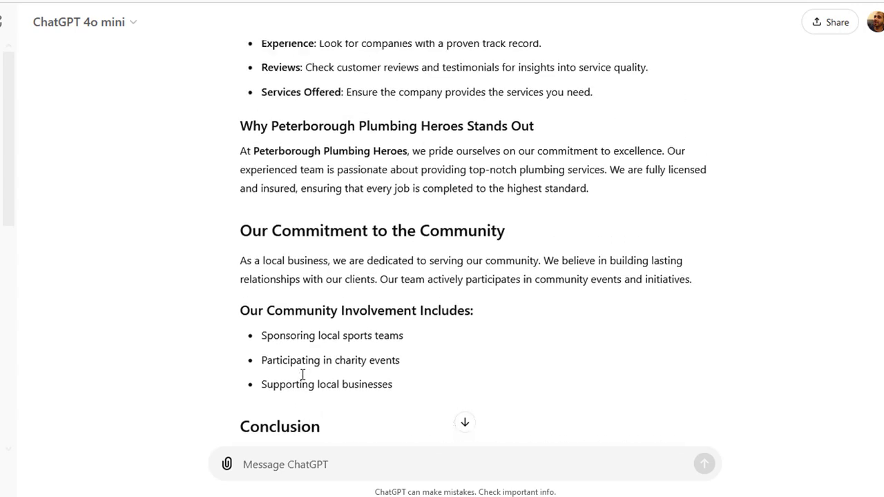
scroll(302, 380, up, 1)
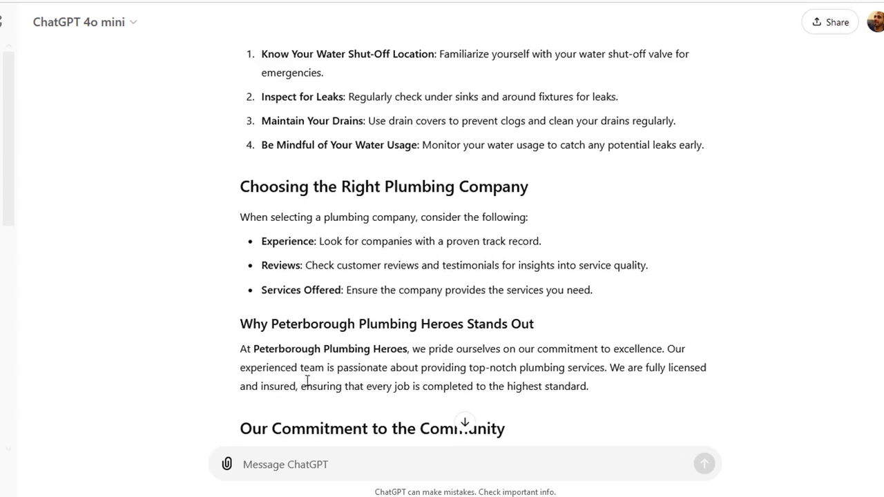
scroll(307, 380, up, 3)
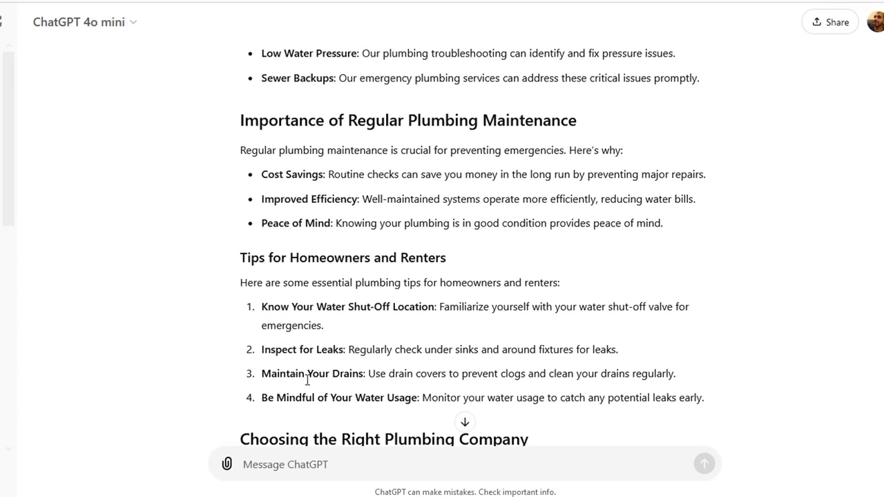
scroll(306, 380, up, 5)
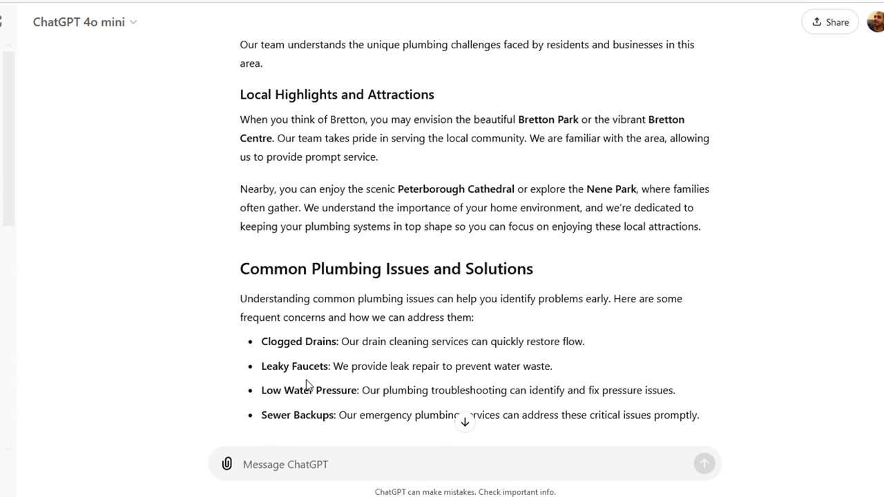
scroll(306, 384, up, 2)
drag(241, 359, 498, 364)
click(345, 359)
drag(613, 358, 642, 359)
drag(310, 288, 361, 288)
click(518, 302)
drag(679, 288, 672, 288)
drag(228, 263, 413, 394)
click(413, 395)
drag(557, 395, 233, 282)
click(236, 285)
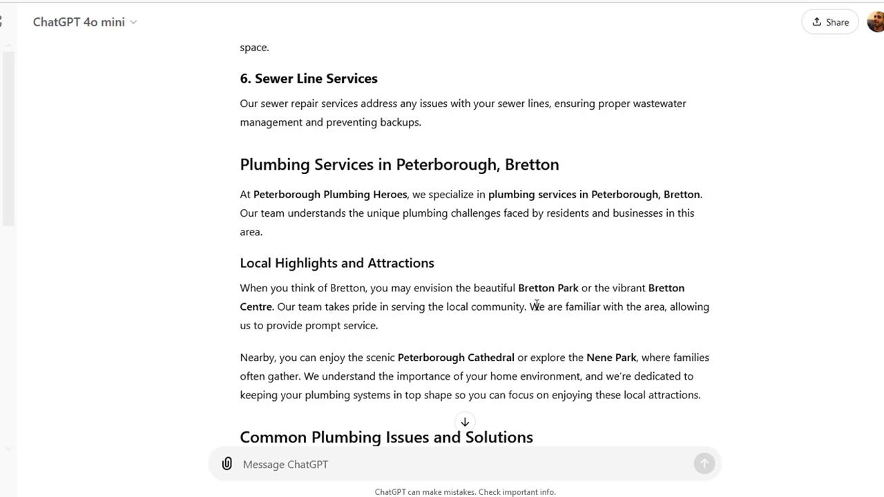
drag(562, 284, 554, 283)
- Read down to the closing contact details, then go back to the Notepad prompt
scroll(387, 280, down, 10)
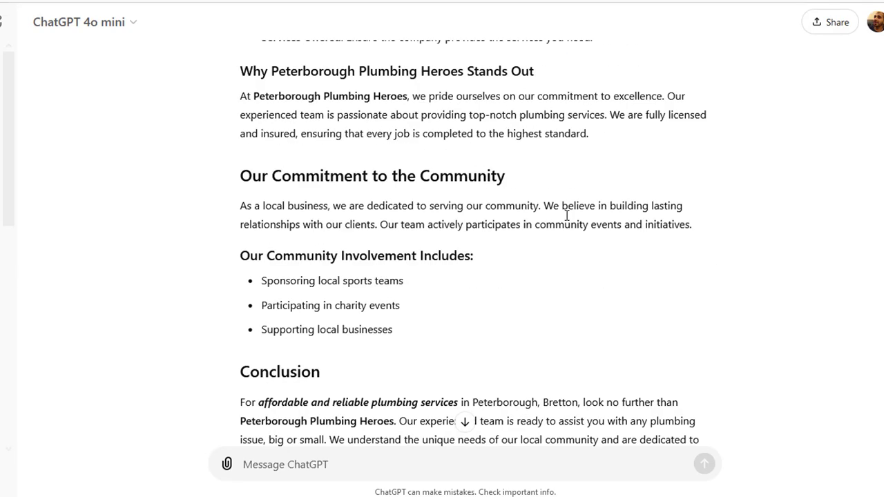
scroll(398, 330, down, 5)
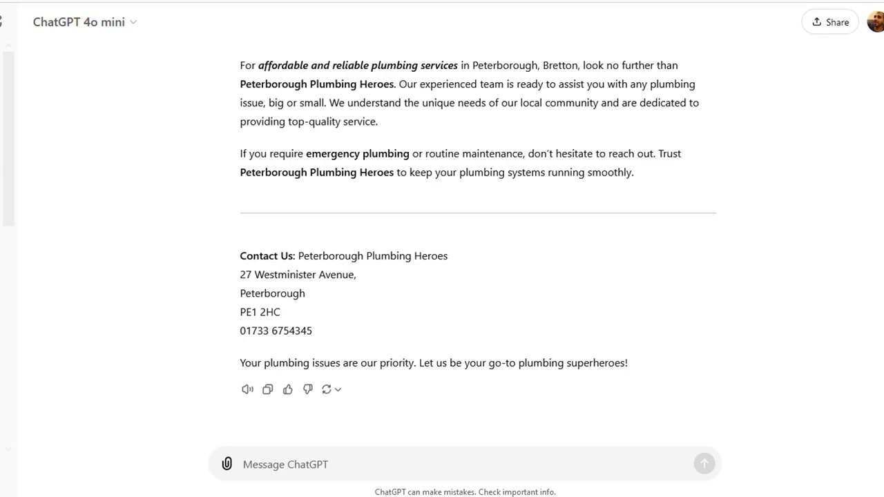
click(293, 477)
click(174, 361)
- Scroll up through the ChatGPT conversation after returning from Notepad
scroll(263, 376, up, 4)
scroll(262, 376, up, 15)
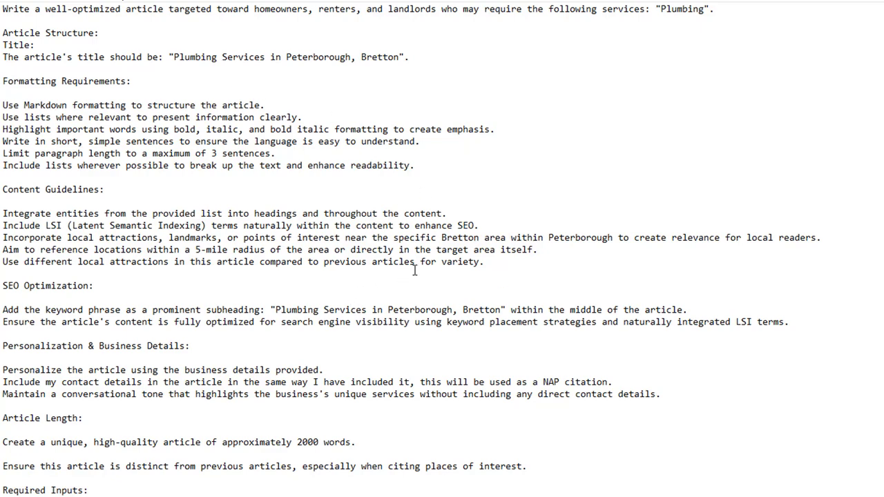
scroll(398, 325, up, 1)
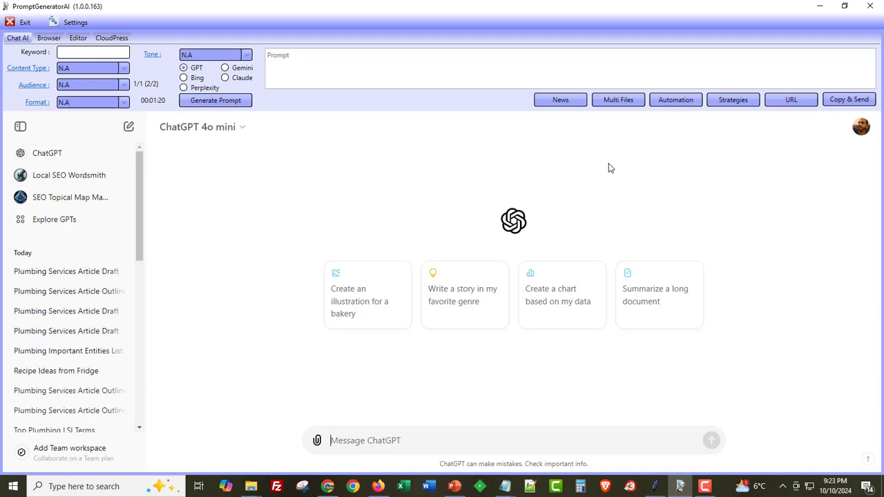
click(670, 104)
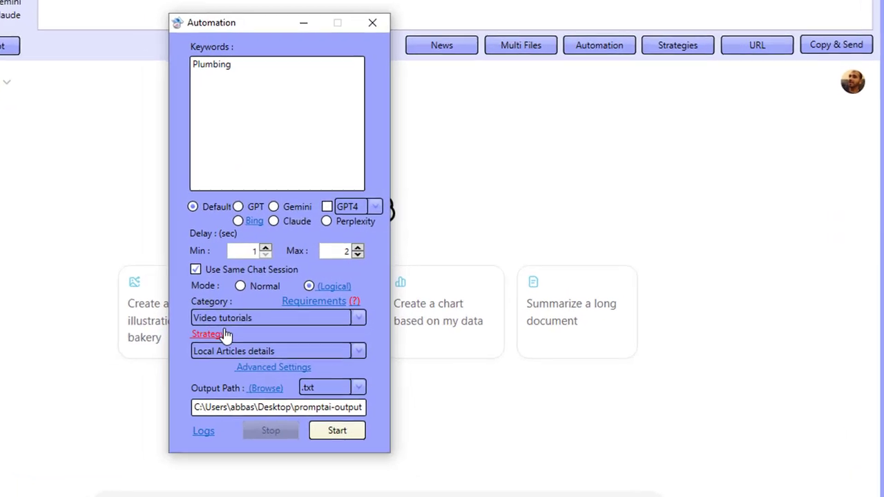
click(211, 335)
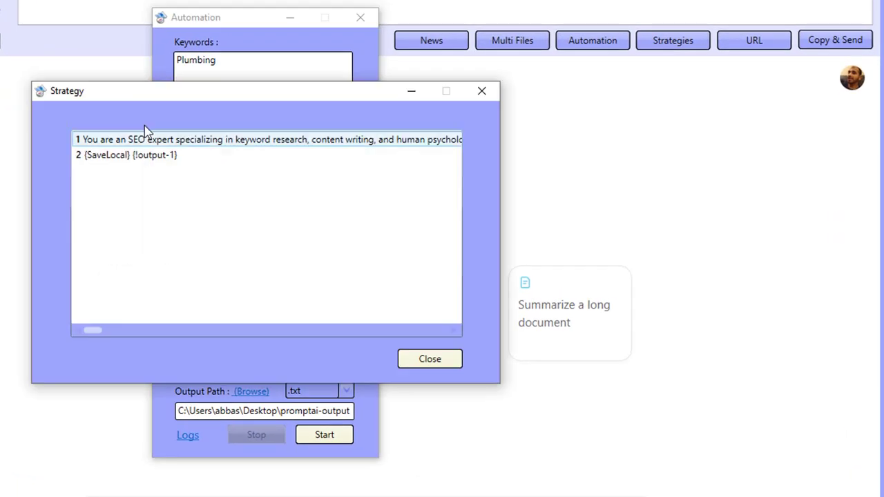
double_click(178, 147)
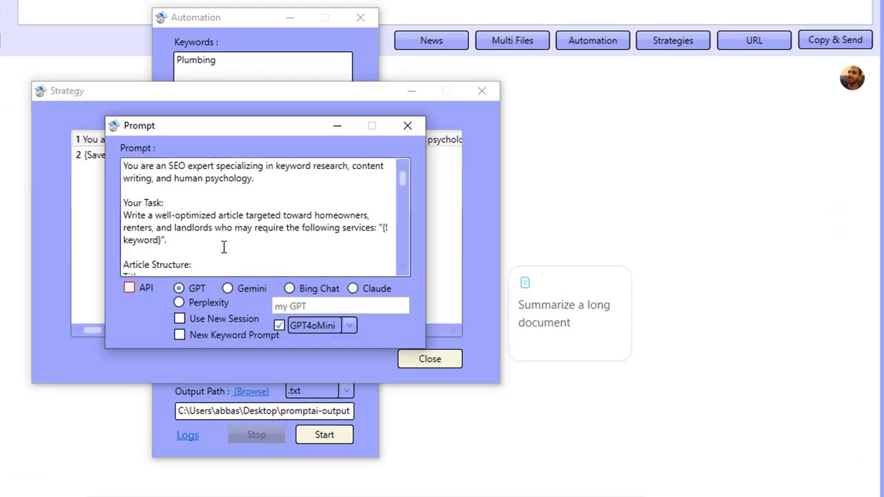
drag(383, 228, 381, 239)
scroll(281, 261, down, 2)
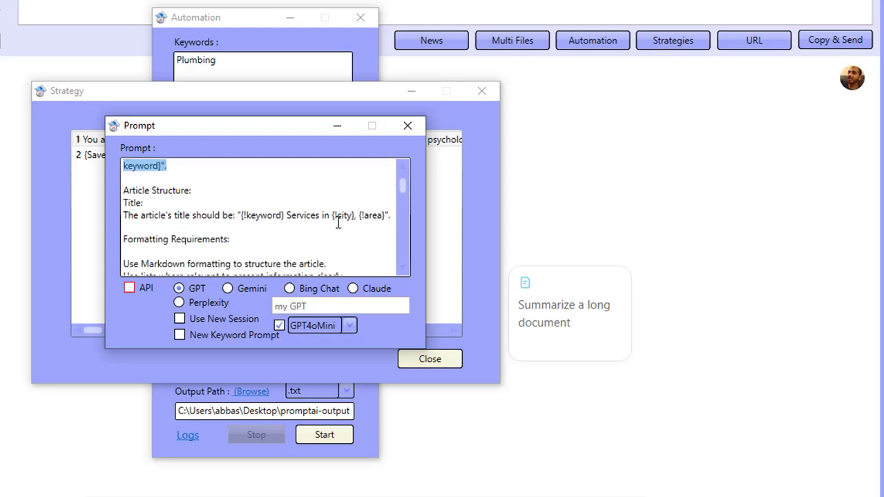
click(338, 221)
scroll(226, 243, down, 15)
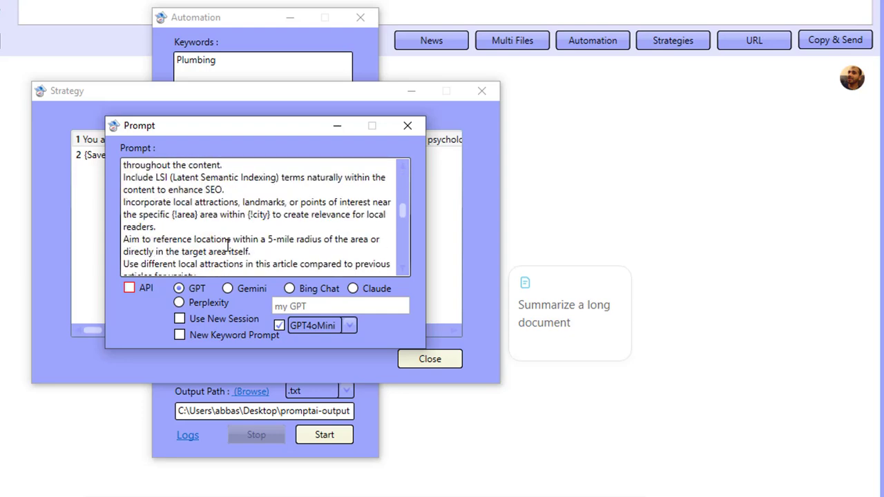
scroll(228, 244, down, 2)
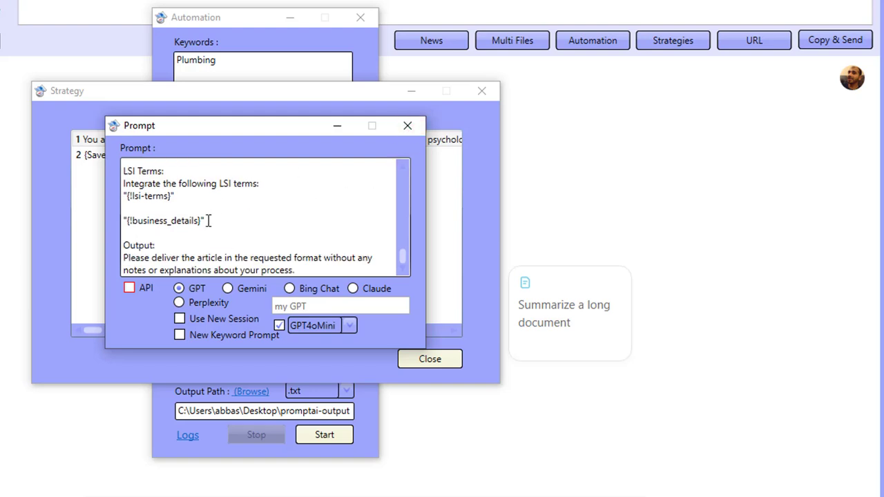
scroll(207, 218, up, 1)
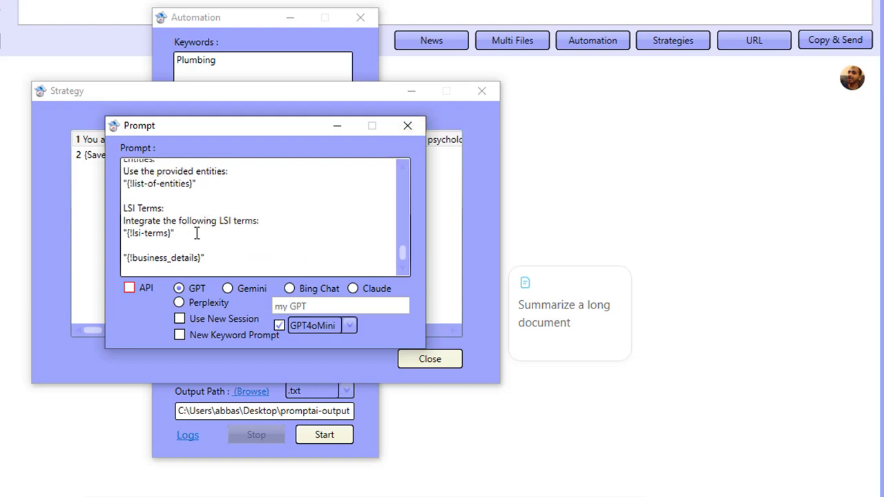
click(407, 125)
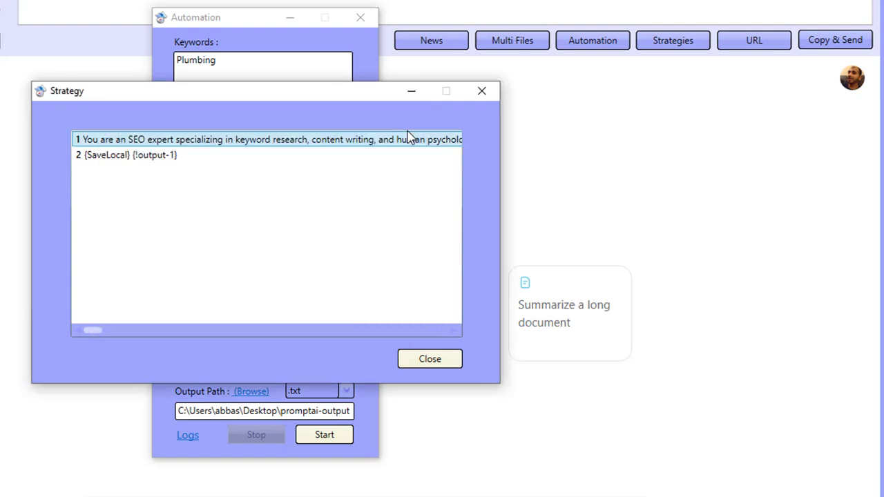
click(483, 92)
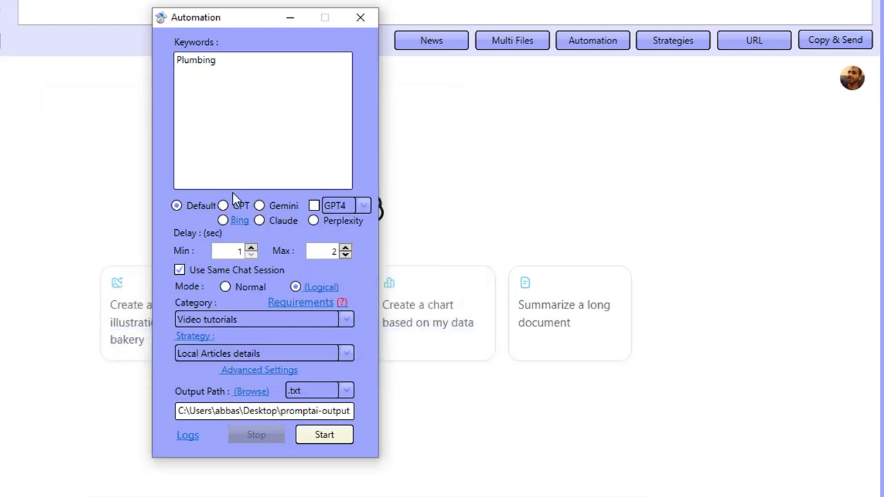
click(246, 370)
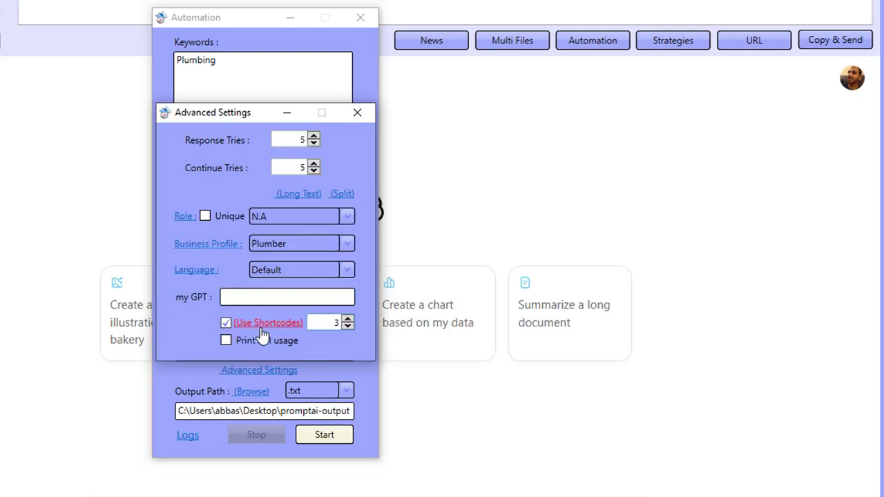
click(263, 325)
click(348, 147)
click(336, 172)
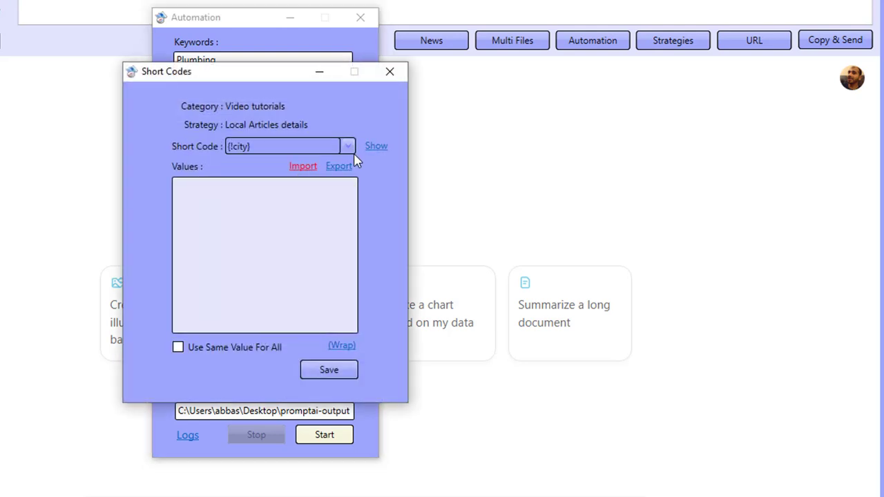
click(378, 146)
click(306, 148)
click(263, 185)
click(377, 146)
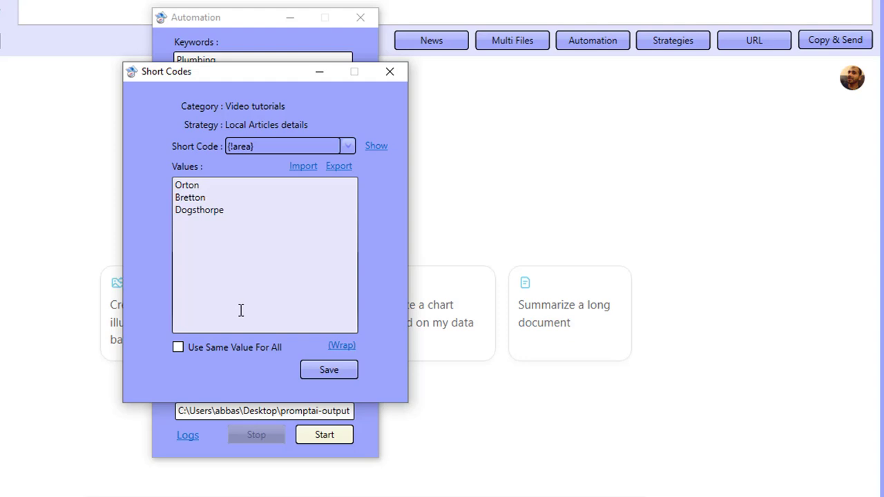
click(306, 154)
click(269, 202)
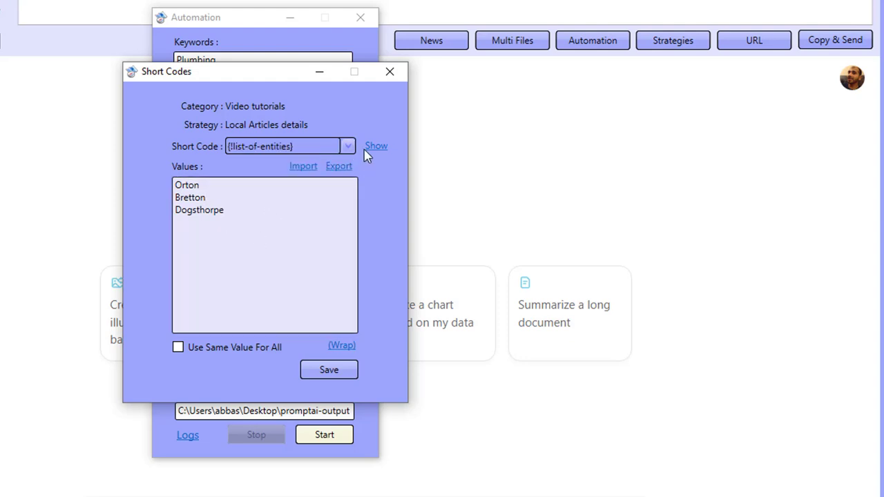
click(374, 147)
click(286, 145)
click(271, 219)
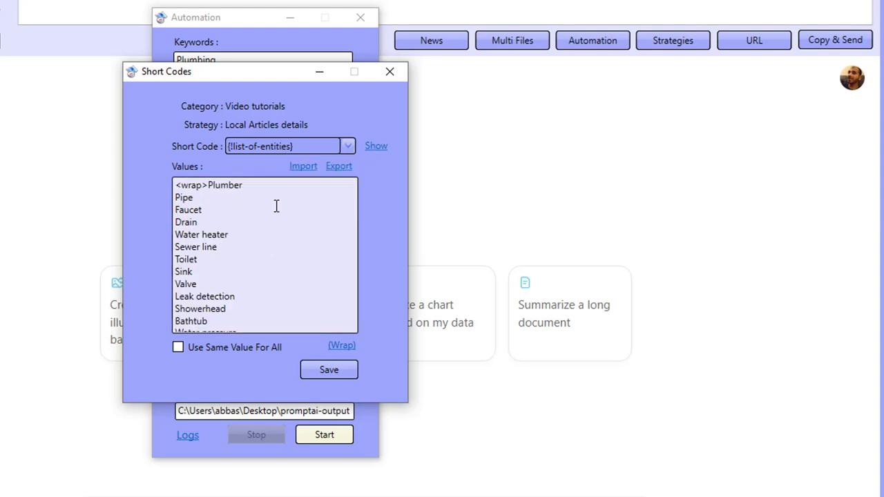
click(377, 146)
click(390, 71)
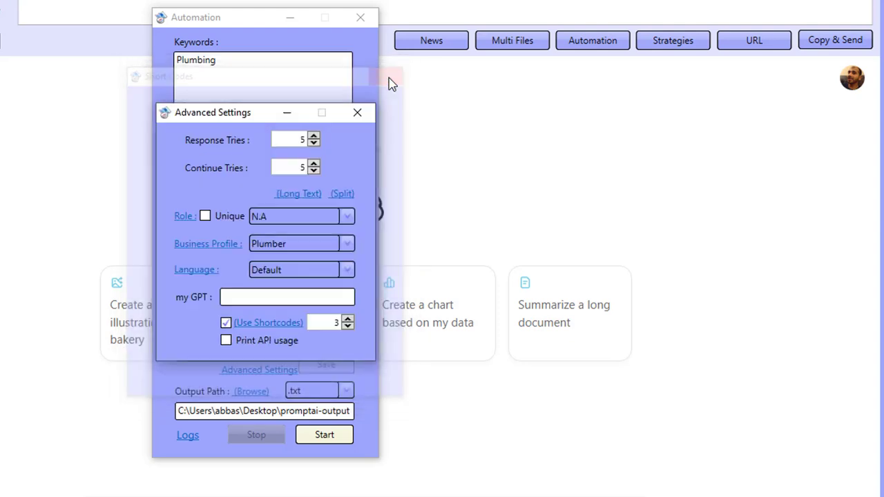
click(242, 242)
click(308, 138)
click(276, 151)
click(370, 124)
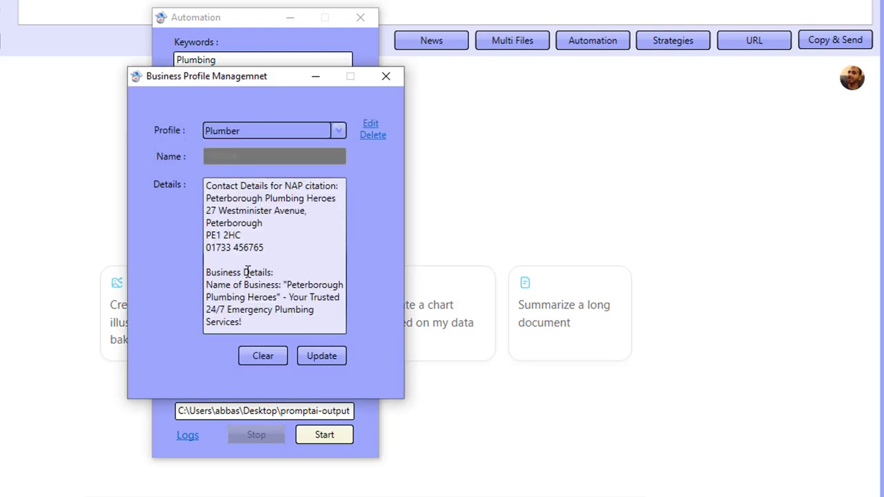
scroll(249, 274, down, 8)
scroll(250, 298, up, 8)
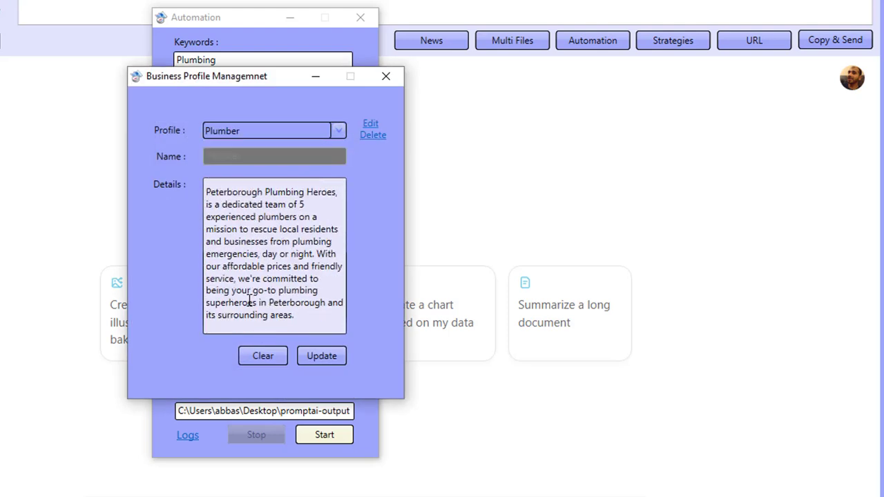
drag(229, 201, 307, 211)
click(320, 314)
click(394, 81)
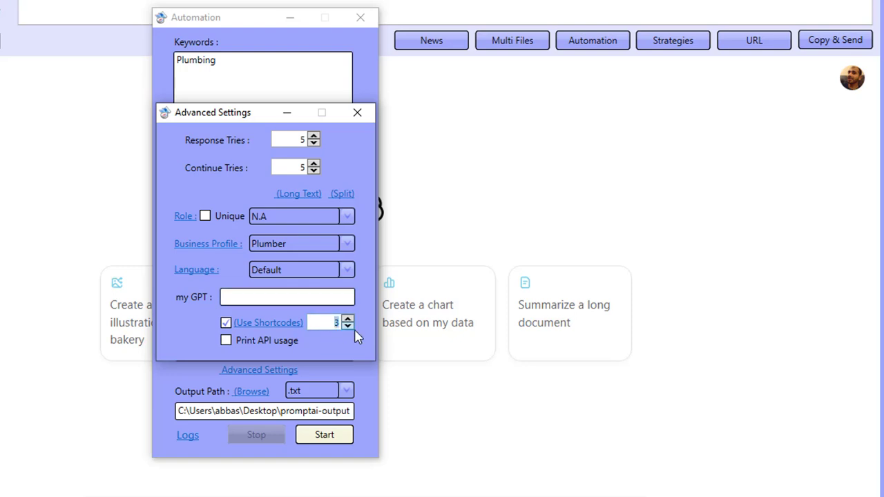
click(358, 112)
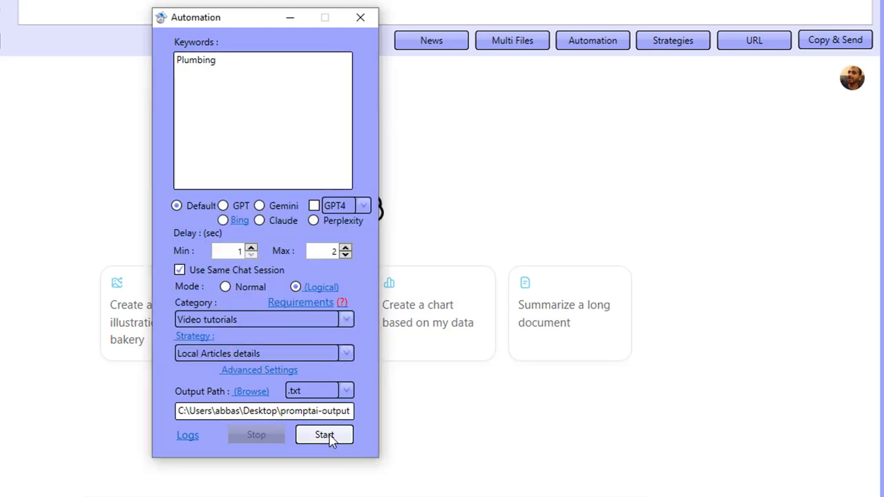
click(325, 435)
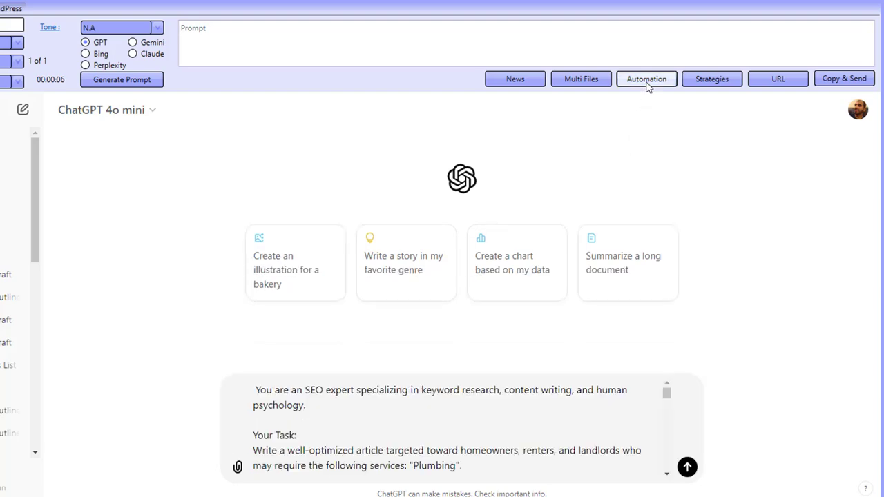
- Let the Local Articles automation generate the Dogsthorpe article and dismiss the Automation Completed message
click(647, 82)
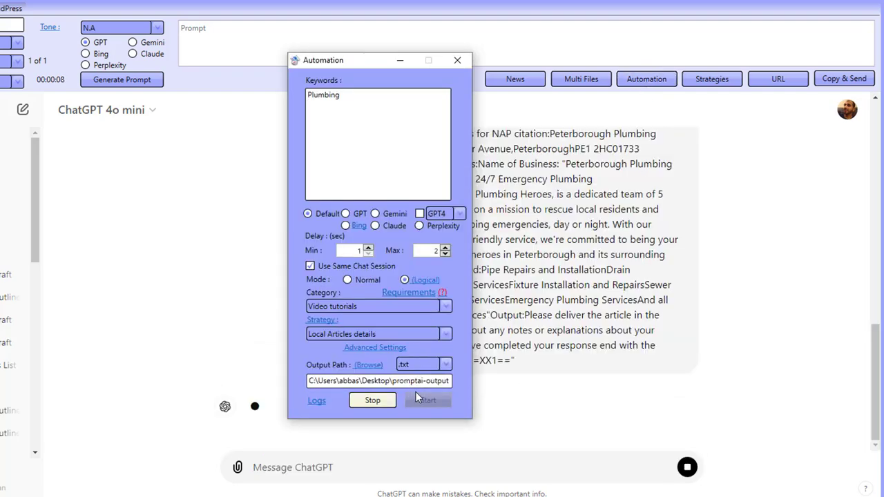
click(457, 60)
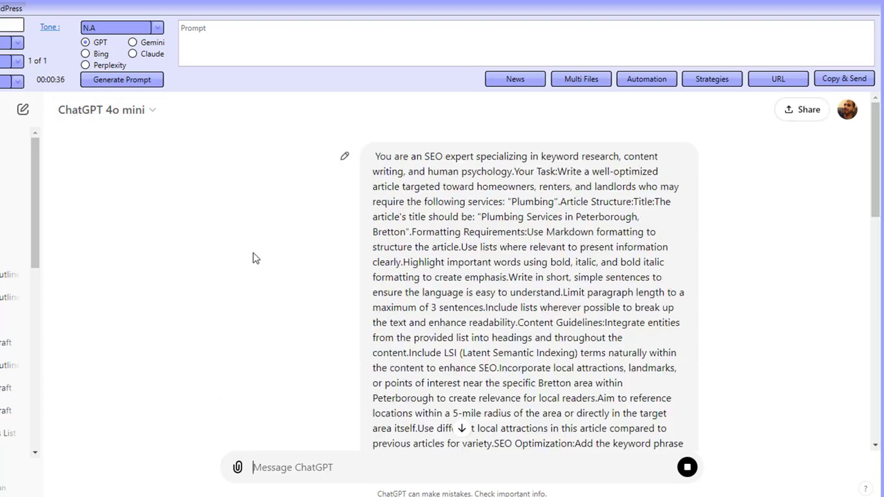
scroll(276, 339, down, 10)
scroll(280, 344, down, 15)
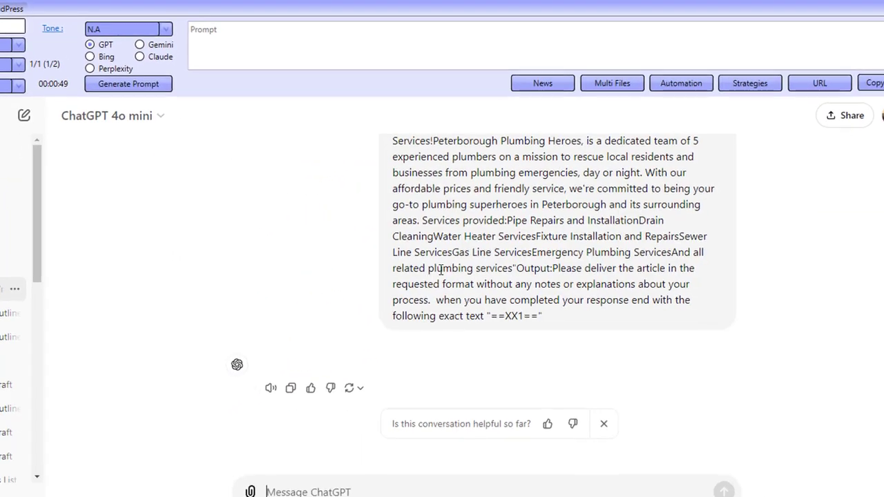
scroll(456, 283, down, 3)
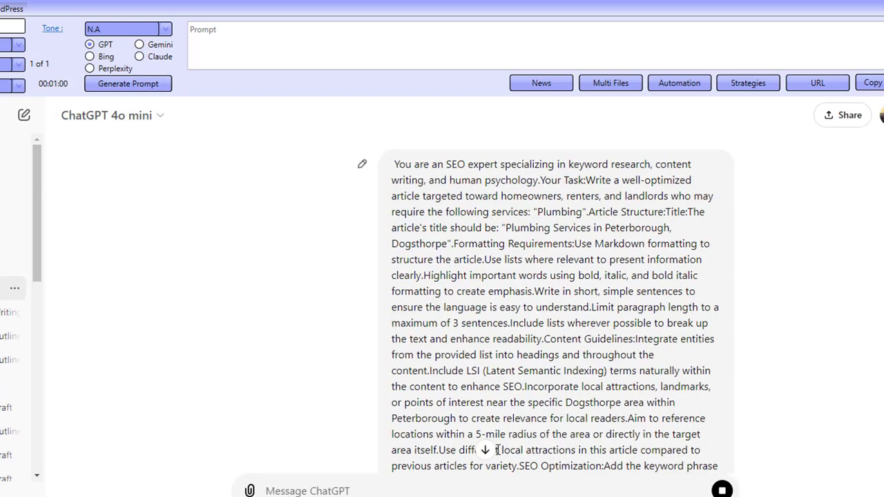
click(486, 449)
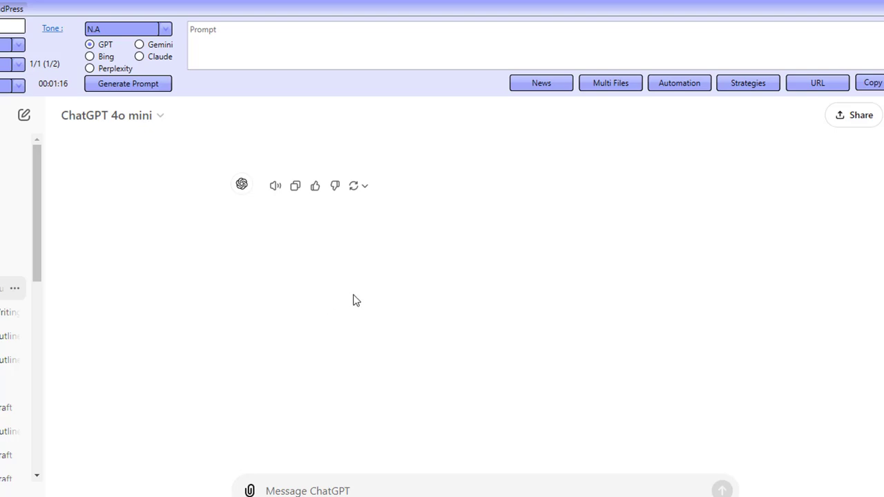
click(414, 293)
click(688, 91)
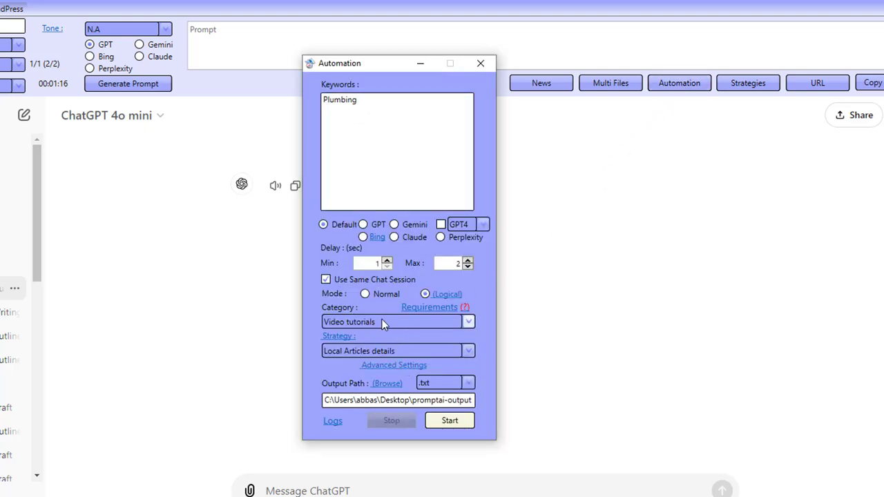
- Check the current strategy's steps and switch the strategy to scrape-google
click(337, 337)
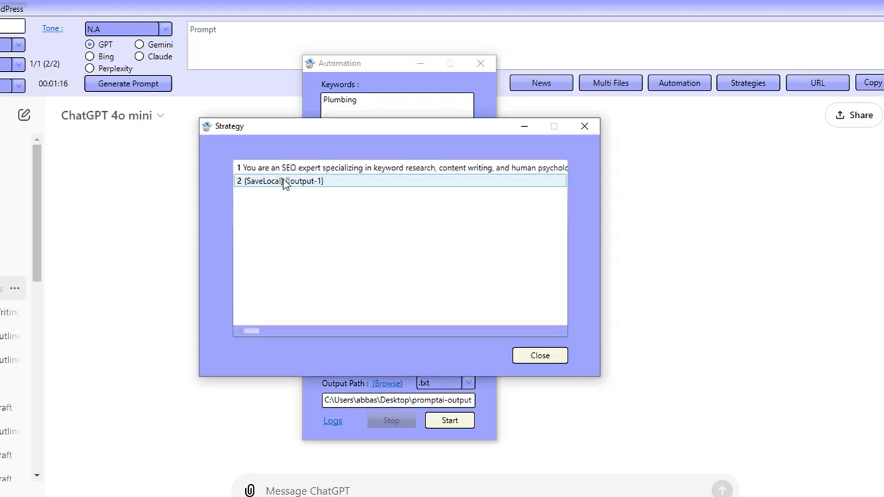
click(586, 125)
click(370, 348)
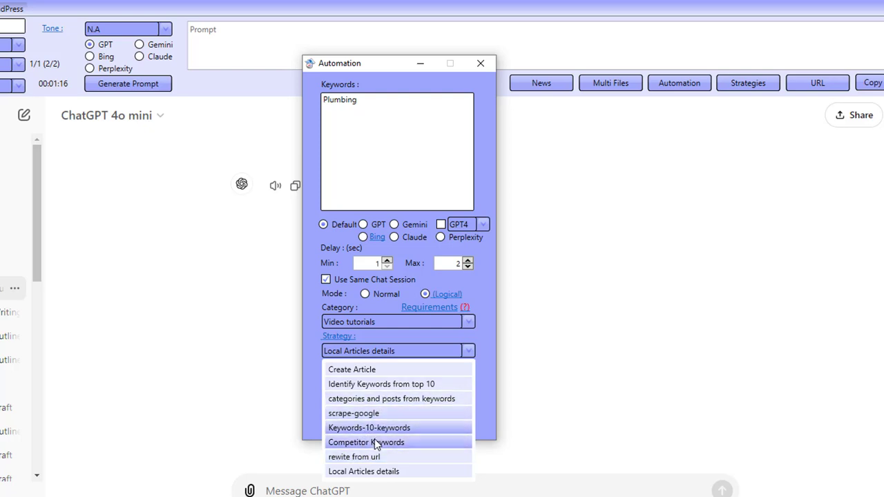
click(368, 413)
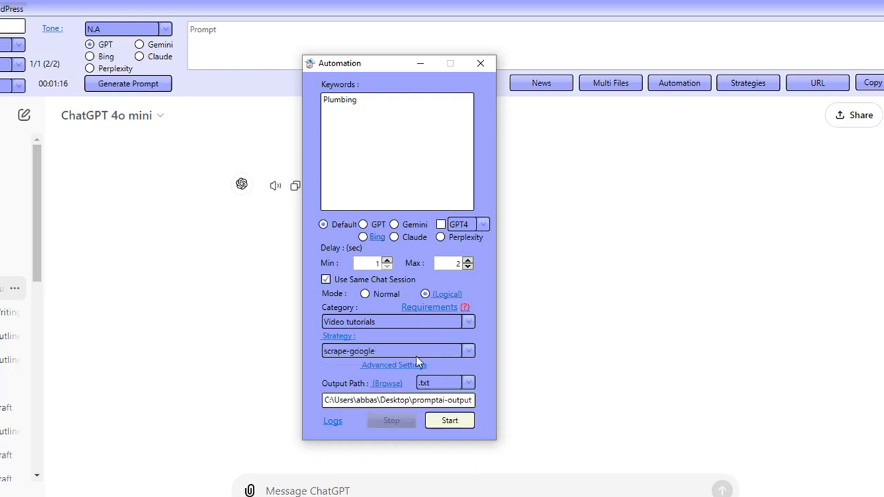
- Review the scrape-google strategy steps, close the automation settings and go to the Editor
click(338, 336)
scroll(370, 228, down, 10)
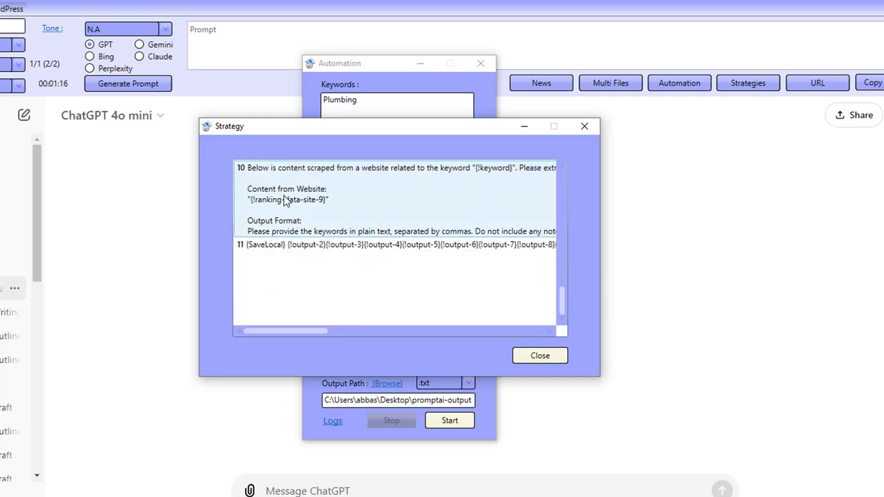
scroll(293, 243, up, 10)
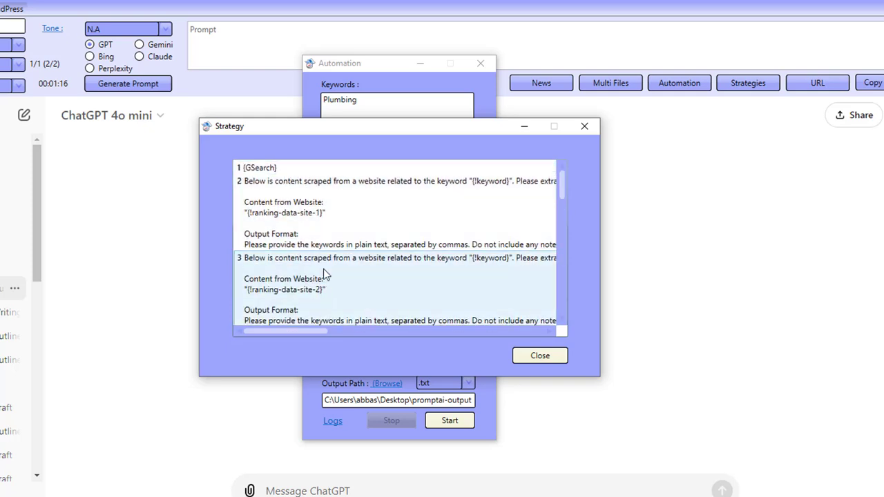
click(583, 127)
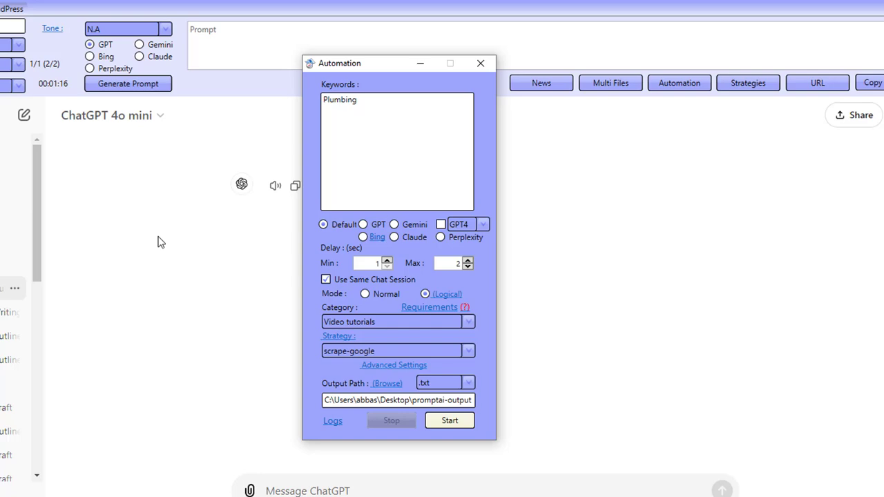
click(481, 64)
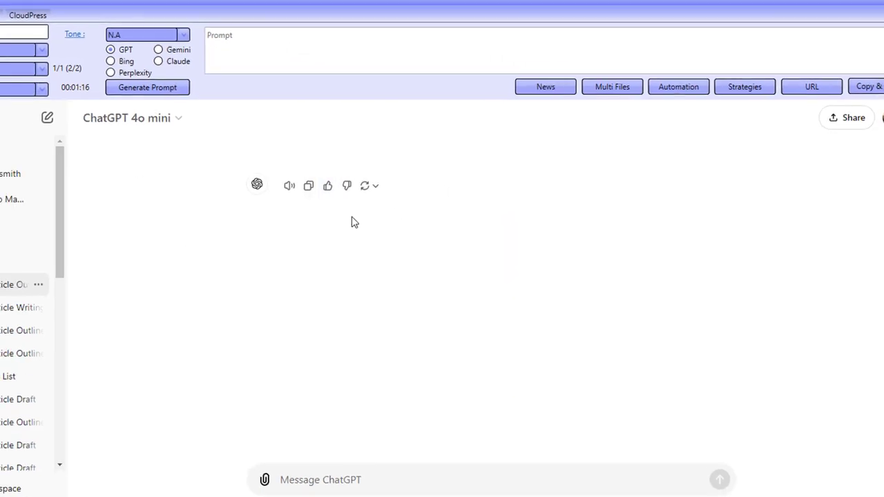
click(78, 38)
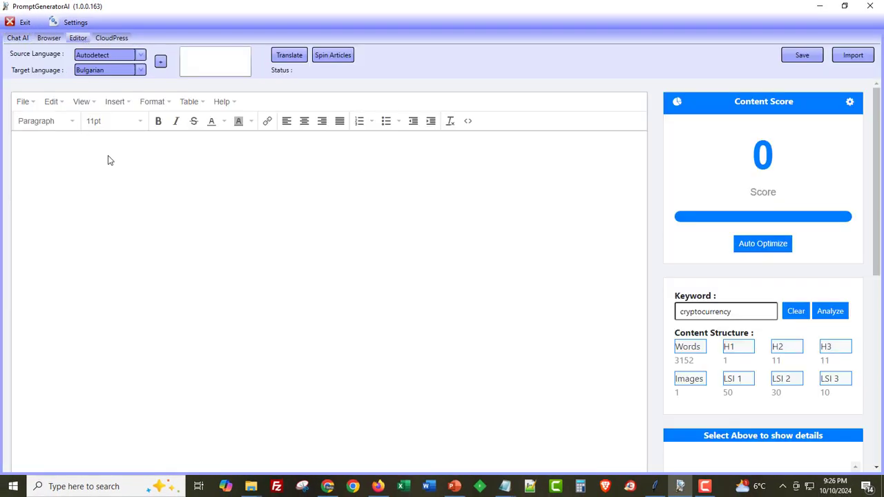
- Import the Orton plumbing article and check its main heading and contact details
click(857, 56)
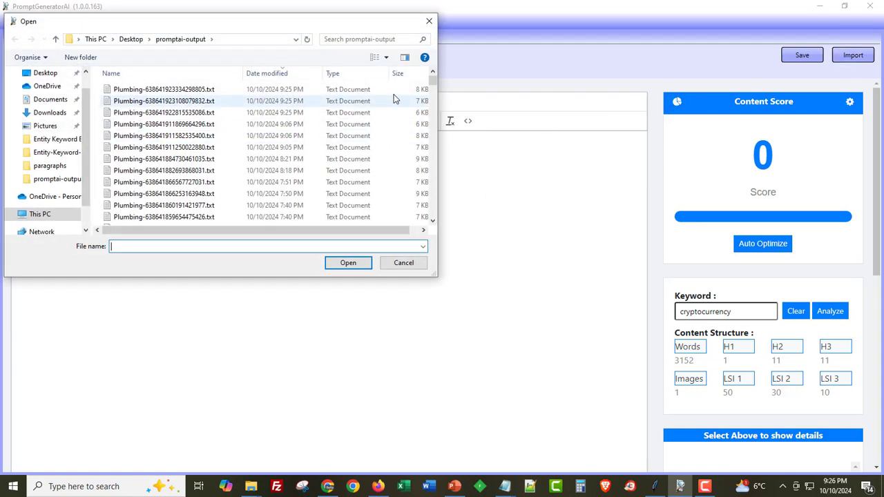
double_click(205, 113)
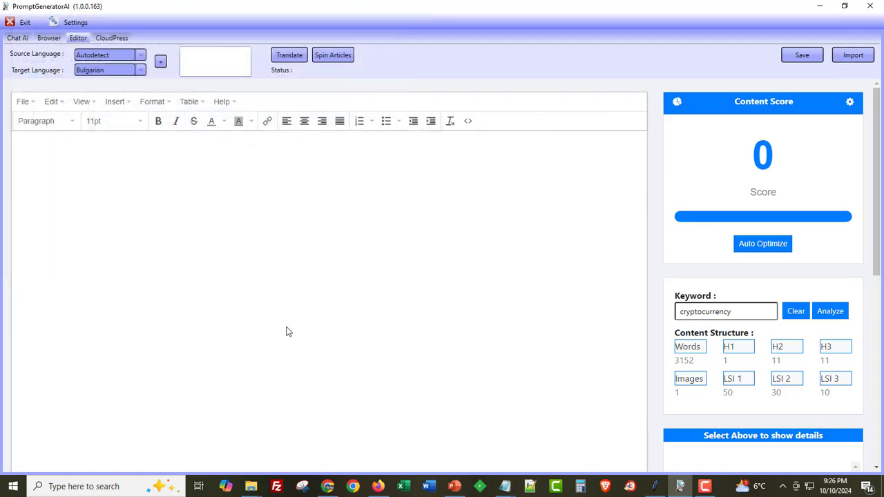
drag(47, 148, 354, 143)
scroll(347, 226, down, 8)
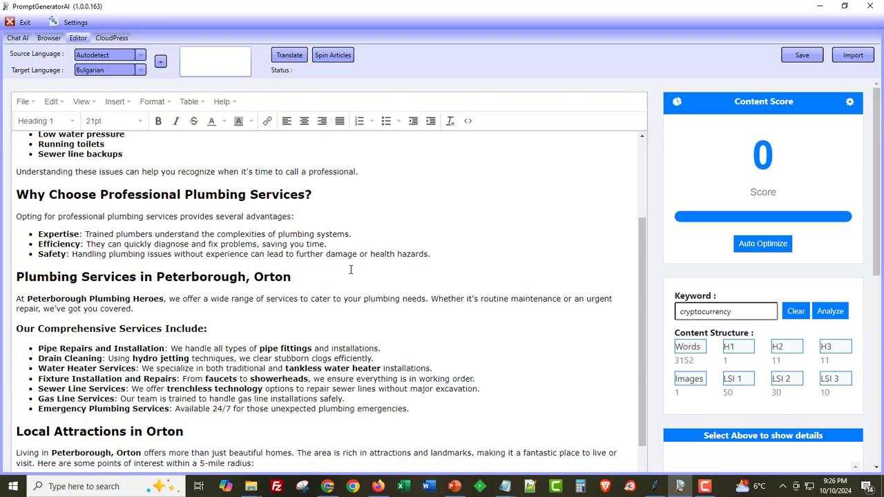
scroll(474, 291, down, 2)
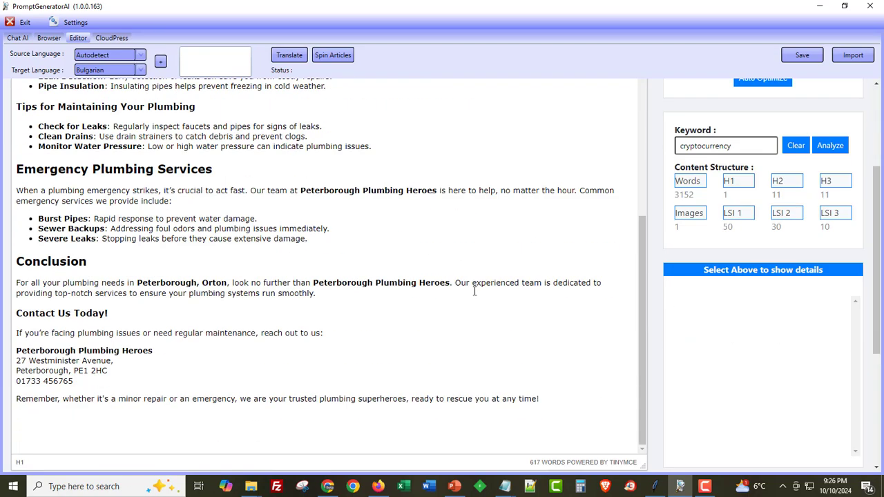
triple_click(105, 379)
scroll(156, 406, up, 8)
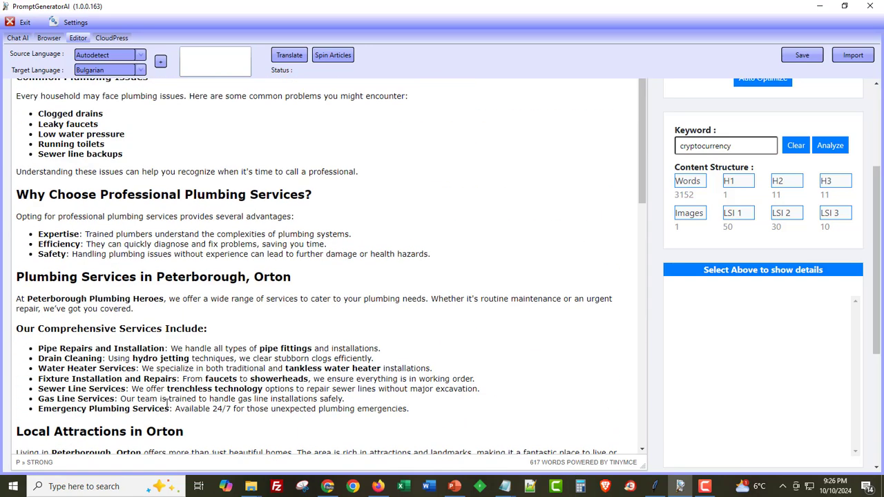
scroll(166, 405, up, 2)
- Import the Bretton plumbing article and review its attractions heading and contact details block
click(853, 55)
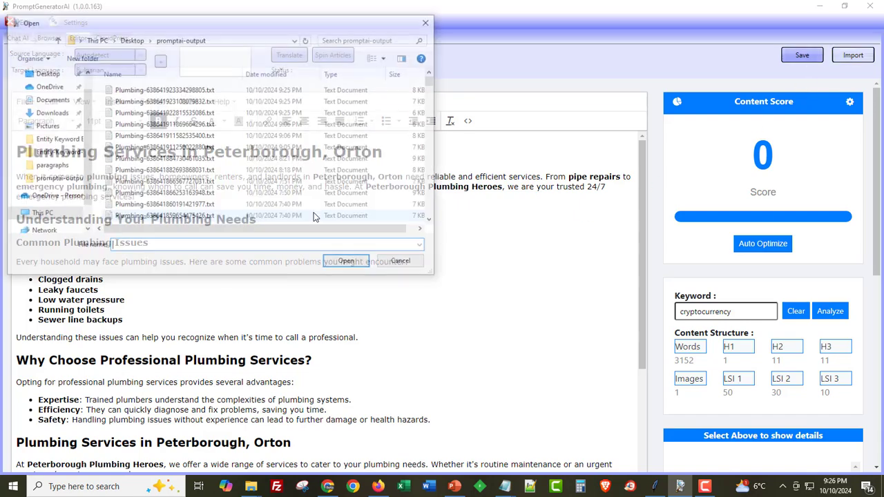
double_click(168, 102)
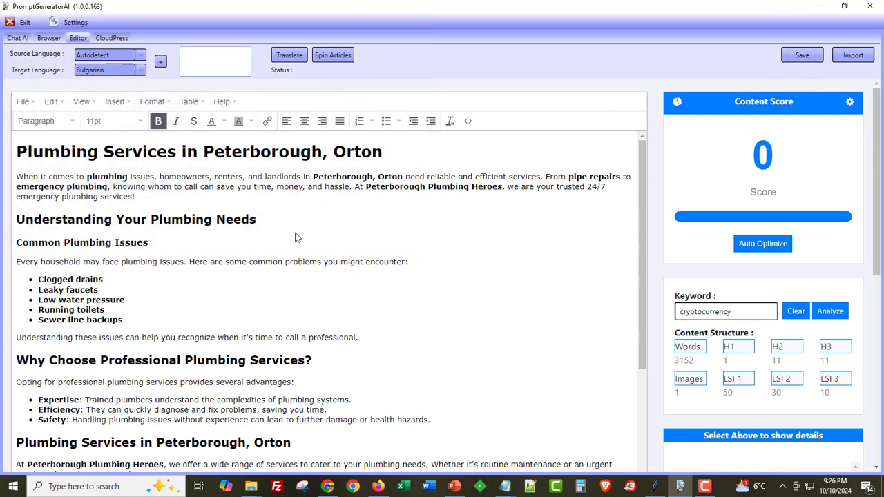
drag(349, 158, 380, 169)
scroll(194, 266, down, 4)
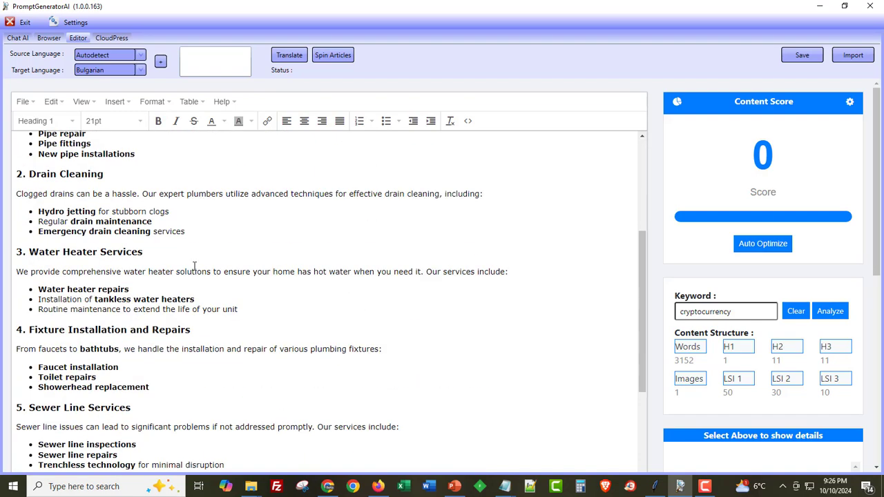
scroll(194, 266, down, 7)
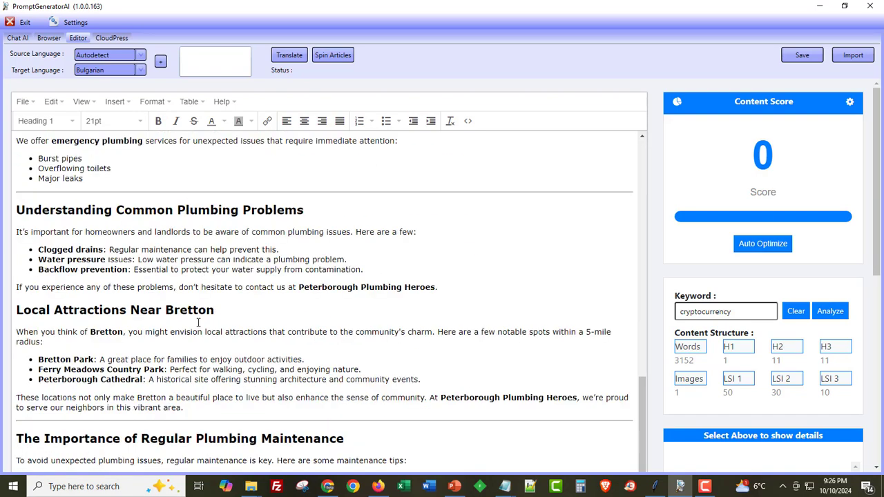
scroll(198, 323, down, 1)
drag(95, 255, 188, 255)
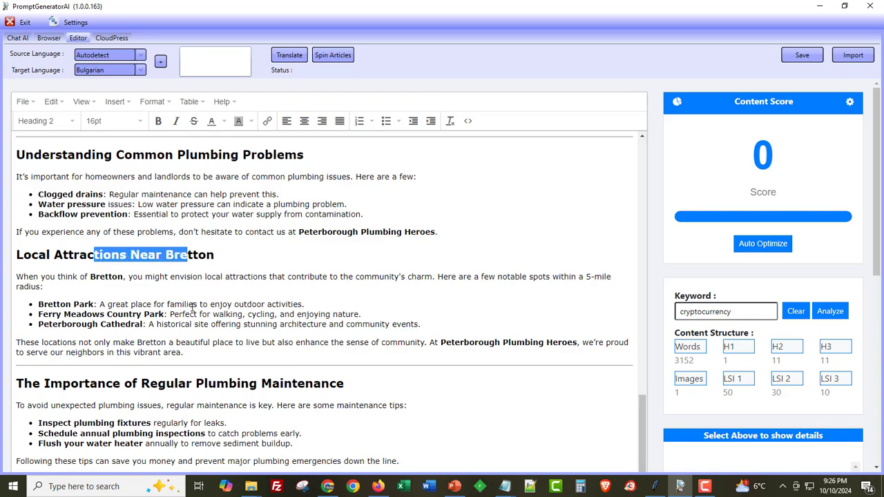
click(162, 326)
drag(75, 302, 103, 324)
click(102, 324)
scroll(156, 333, down, 2)
scroll(157, 333, down, 5)
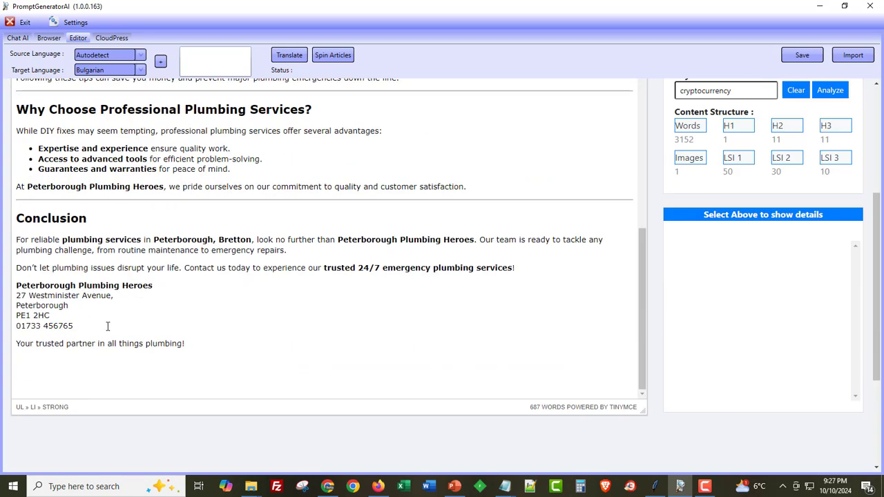
drag(108, 326, 21, 286)
scroll(664, 403, up, 3)
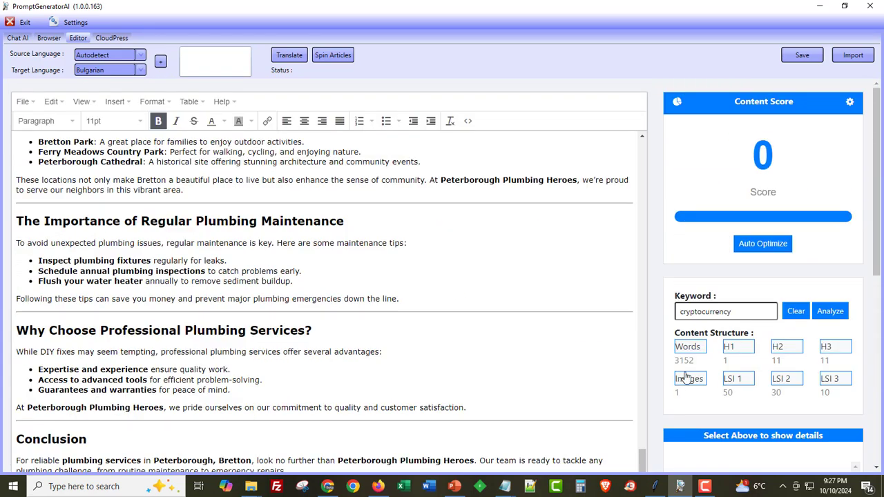
key(ctrl+o)
- Open the newest Plumbing file and check its Dogsthorpe heading and Local Attractions section
click(172, 88)
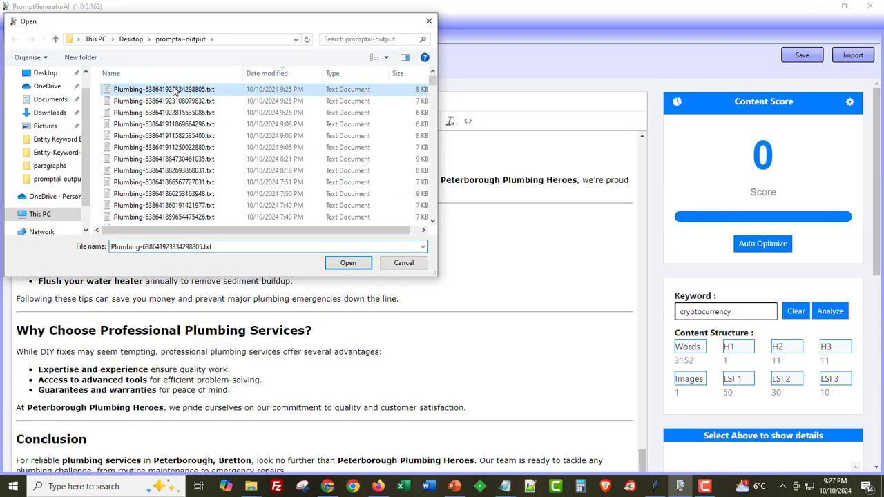
key(Return)
scroll(317, 334, up, 20)
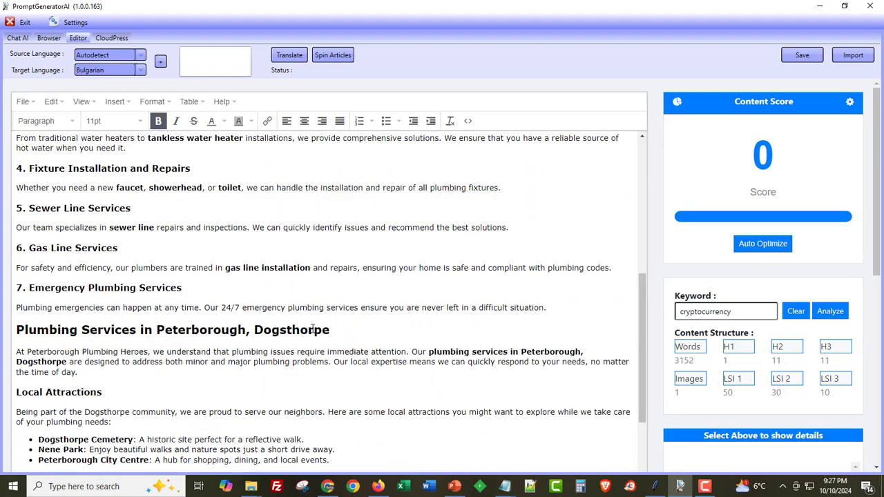
drag(156, 154, 405, 178)
click(407, 154)
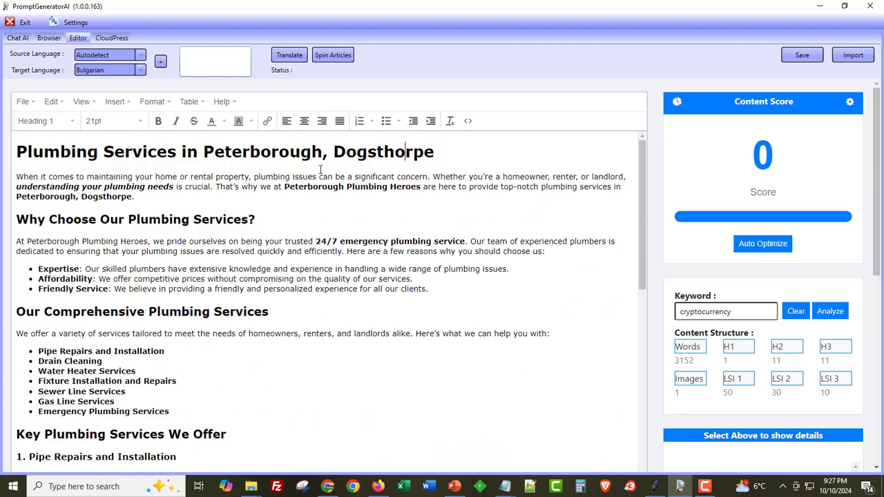
scroll(302, 355, down, 15)
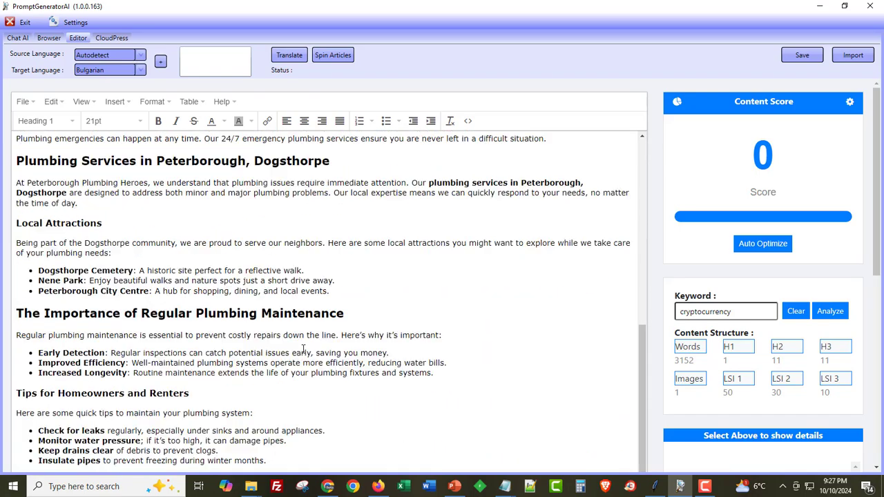
drag(91, 270, 152, 308)
click(177, 281)
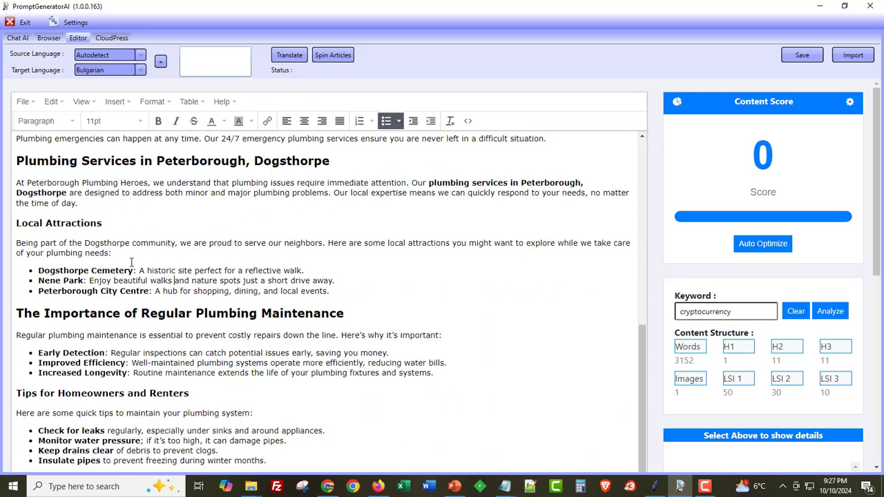
- Check the conclusion's contact details and the 934 word count, then return to the chat view
scroll(178, 302, down, 15)
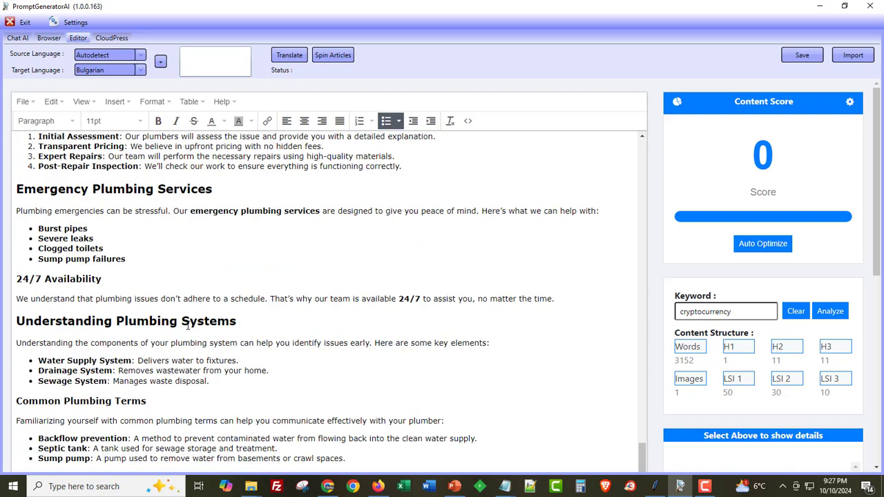
scroll(187, 325, up, 1)
scroll(190, 325, down, 4)
drag(27, 296, 96, 329)
drag(525, 413, 550, 408)
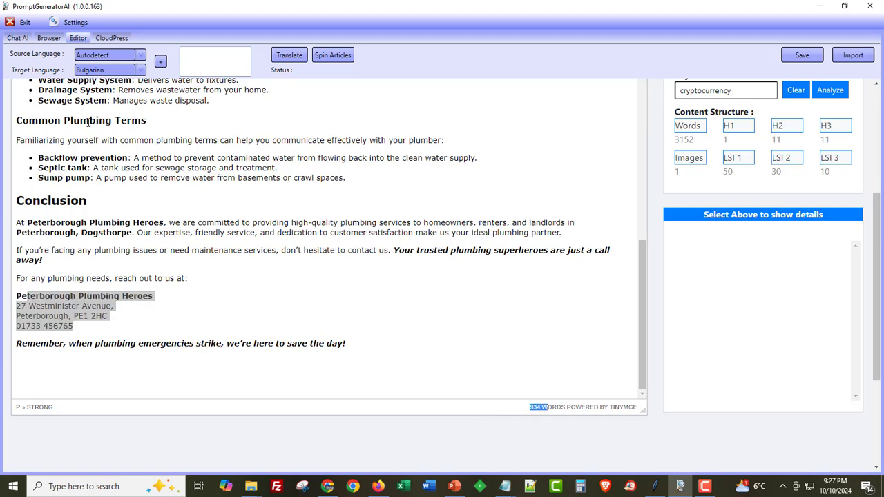
click(17, 38)
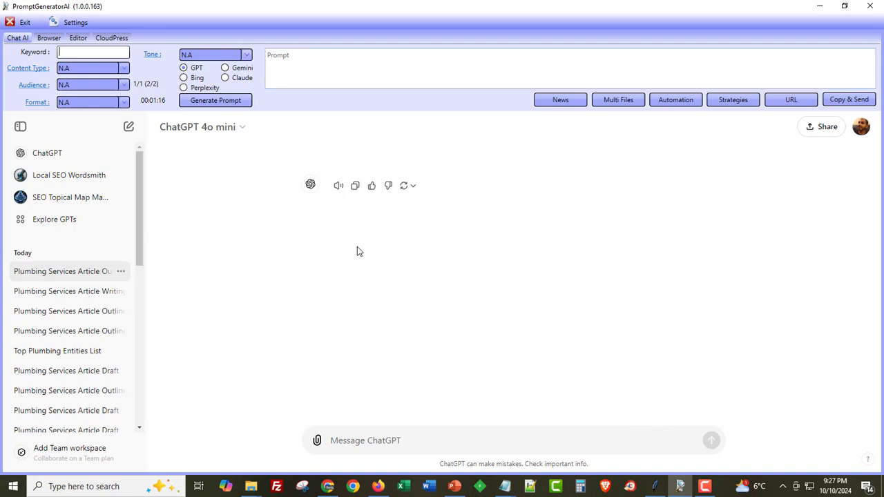
click(719, 102)
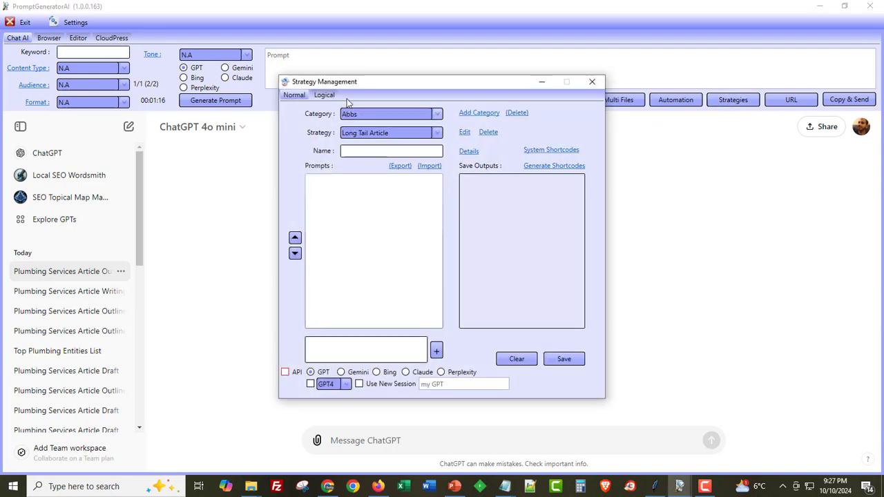
- Browse the ezi category's strategies without changing any, then bring up the local SEO slide
click(390, 114)
scroll(356, 211, down, 1)
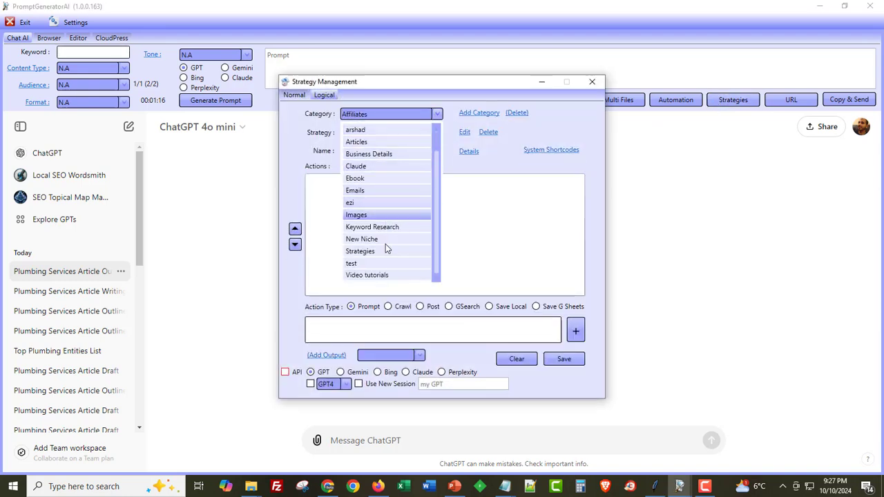
click(352, 203)
click(391, 133)
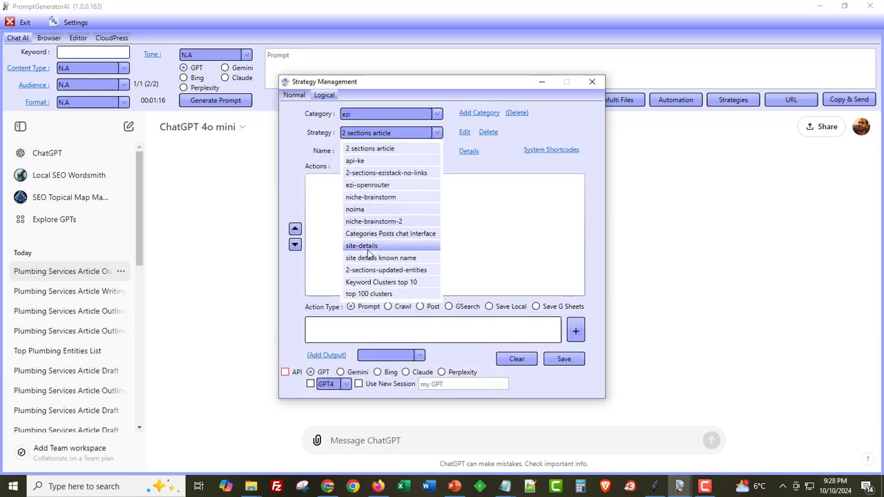
click(465, 167)
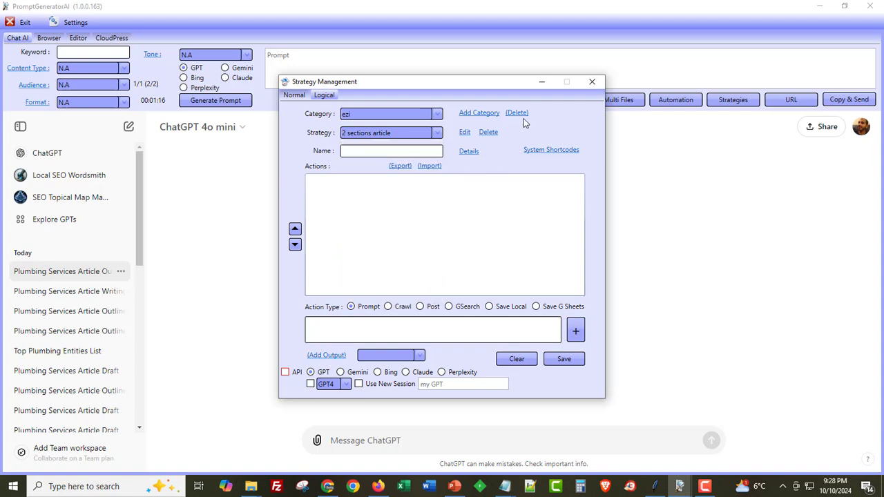
click(591, 85)
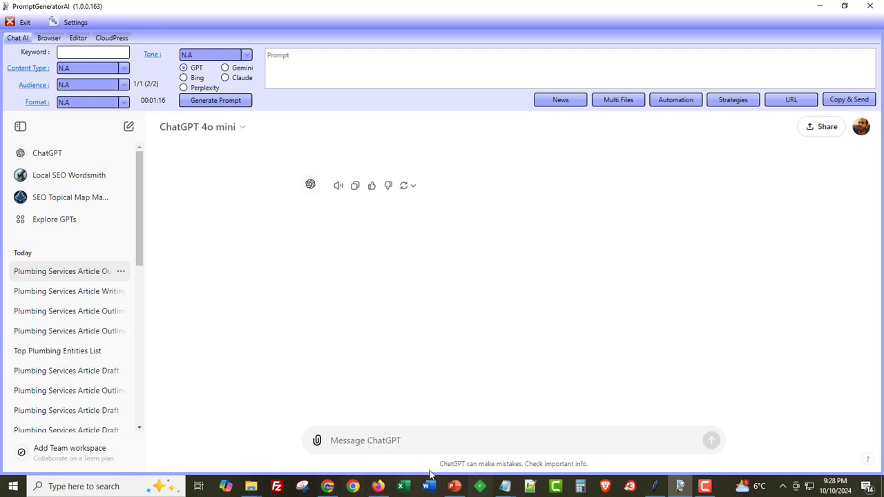
click(454, 487)
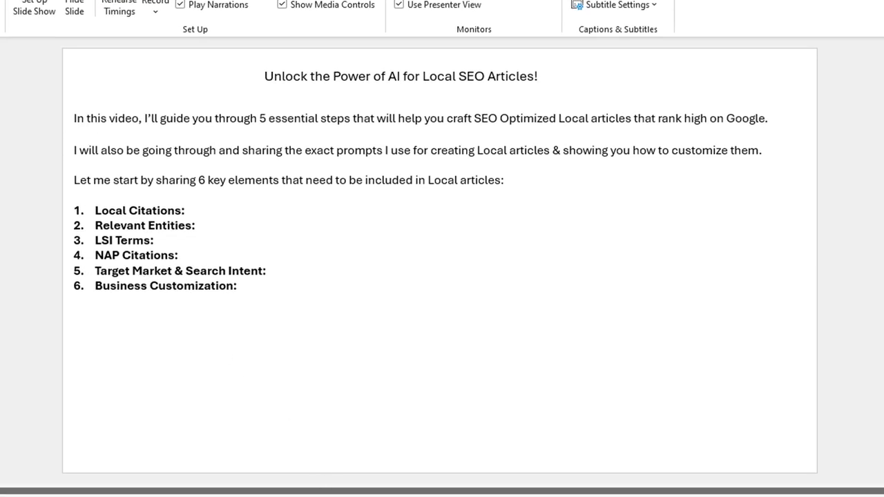
- Bring the Notepad prompt forward, scroll through it, then return to PromptGeneratorAI
mouse_move(410, 496)
click(404, 470)
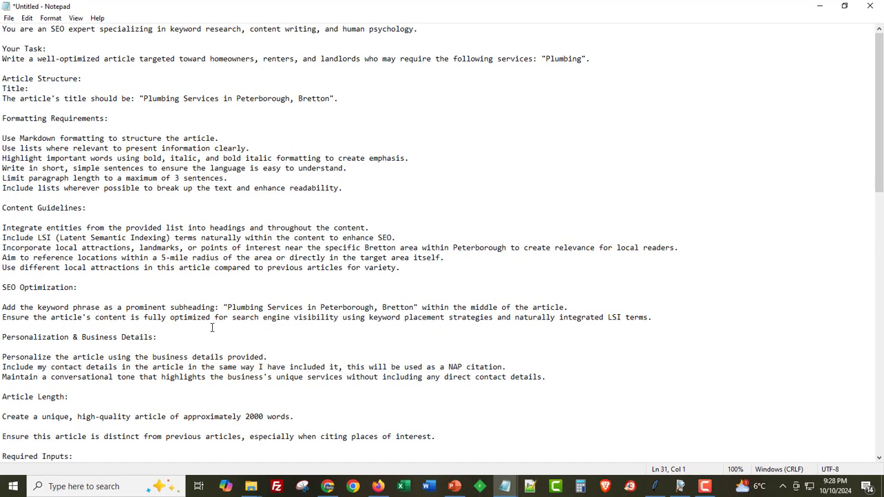
scroll(212, 328, down, 4)
click(681, 486)
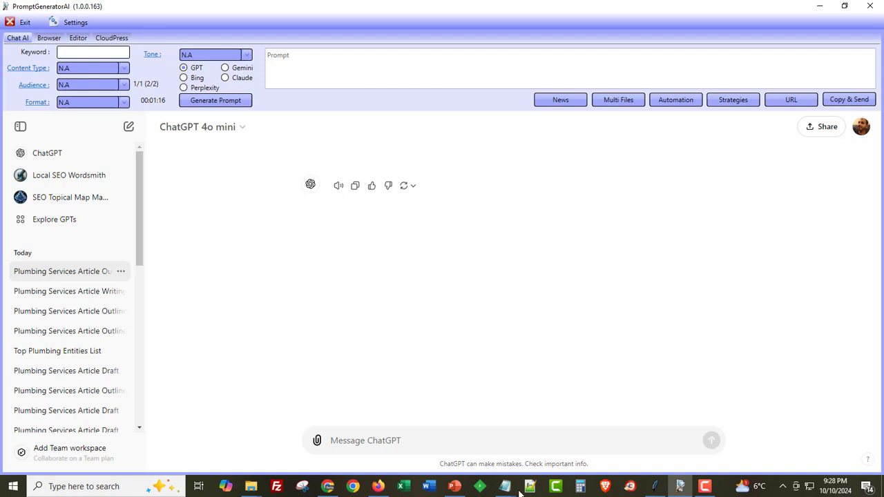
- Bring the 'Unlock the Power of AI for Local SEO Articles!' slide back to the front
click(456, 487)
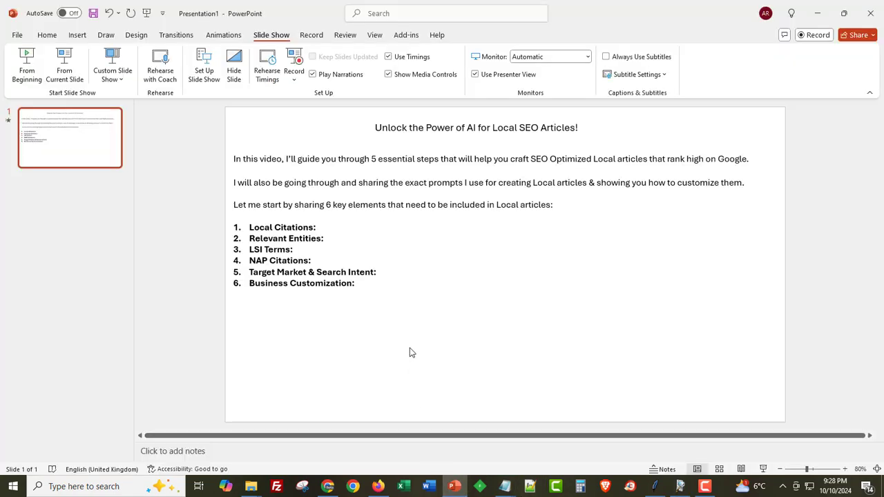